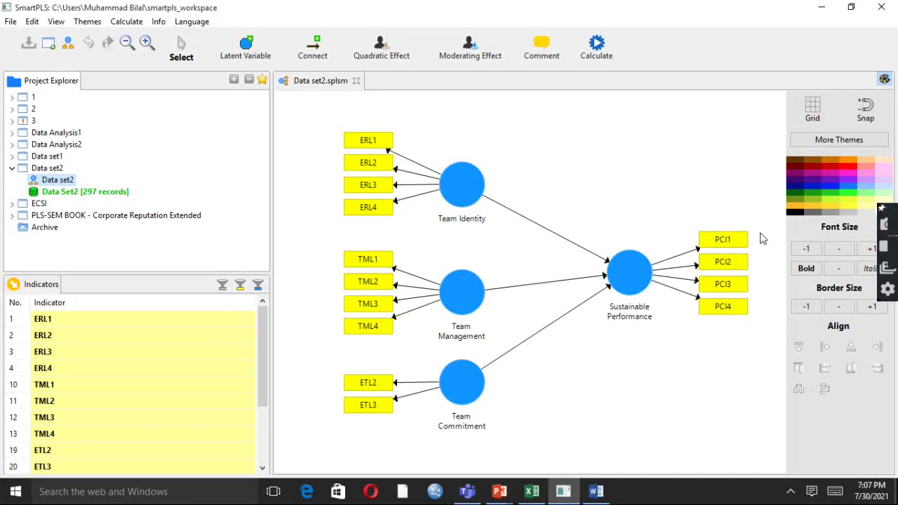
Run the PLS Algorithm on the Data set2 model with the Path weighting scheme and open the full report
left_click(598, 44)
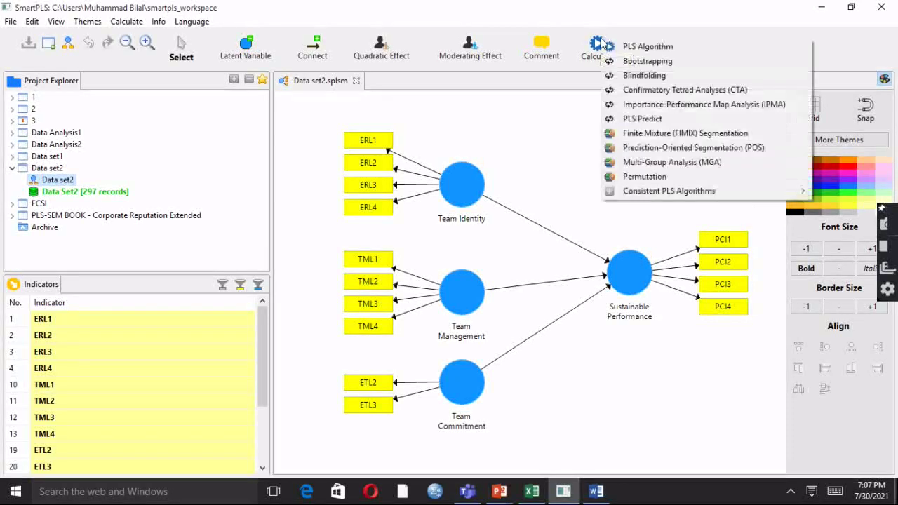
left_click(660, 47)
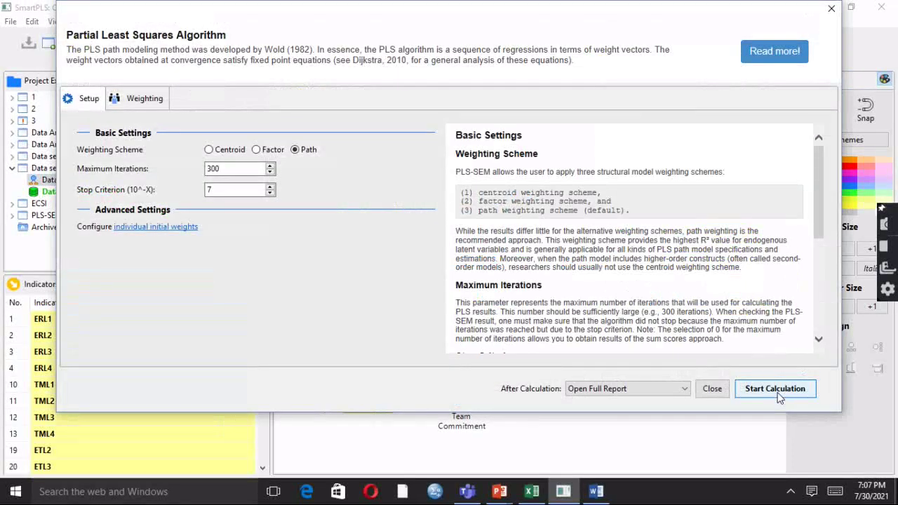
left_click(776, 390)
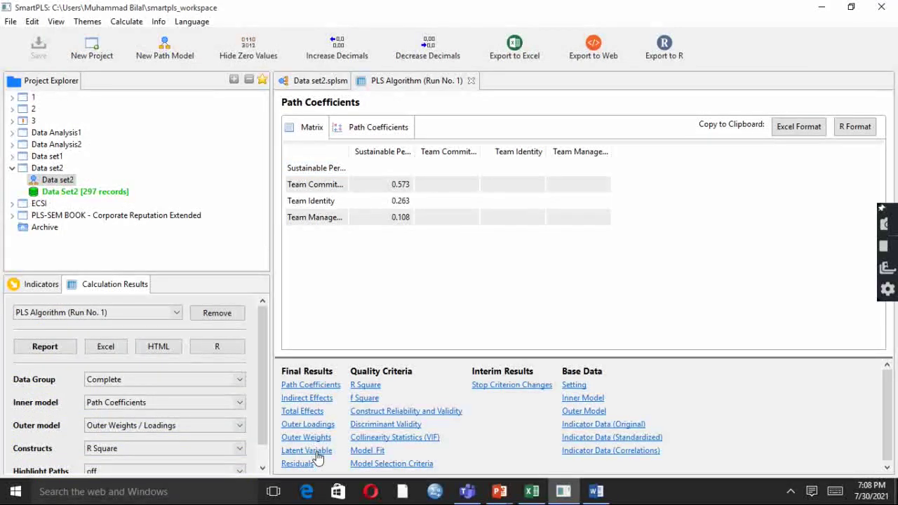
Display the Construct Reliability and Validity matrix, widening the construct name and Average Variance Extracted columns to show their full text
left_click(431, 419)
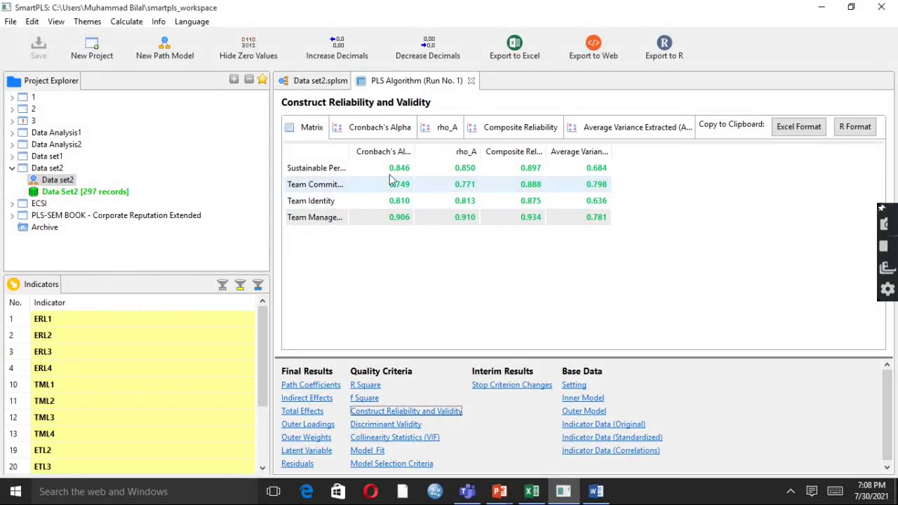
left_click_drag(350, 147, 406, 148)
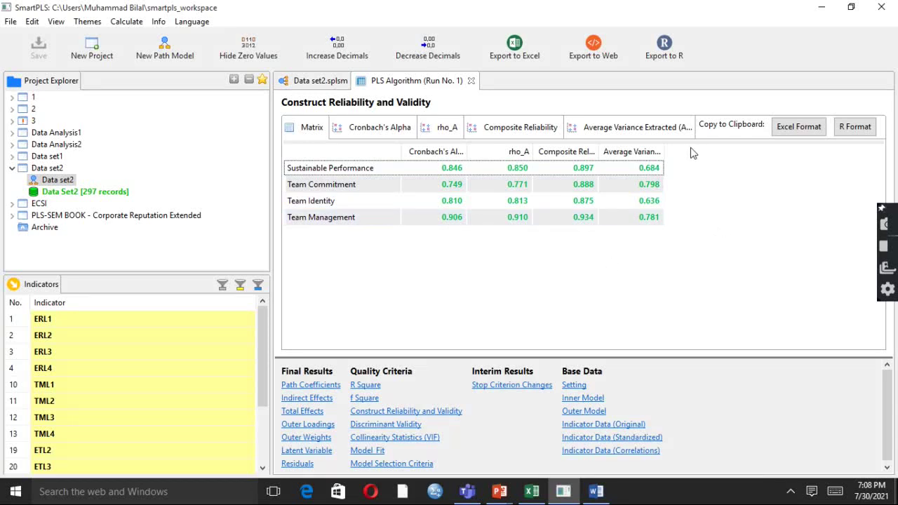
left_click_drag(665, 145, 737, 145)
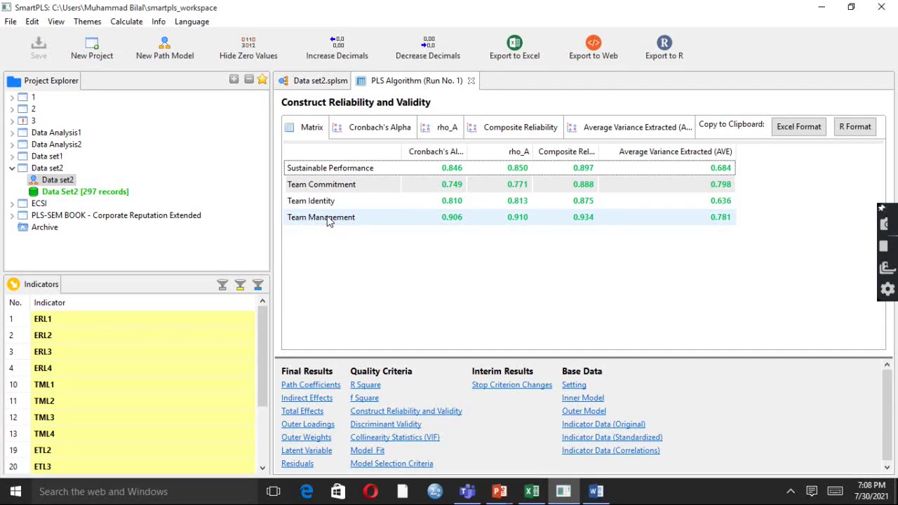
Copy the reliability and validity matrix in Excel format and paste it into Excel's Sheet1 starting at cell D3
left_click(802, 129)
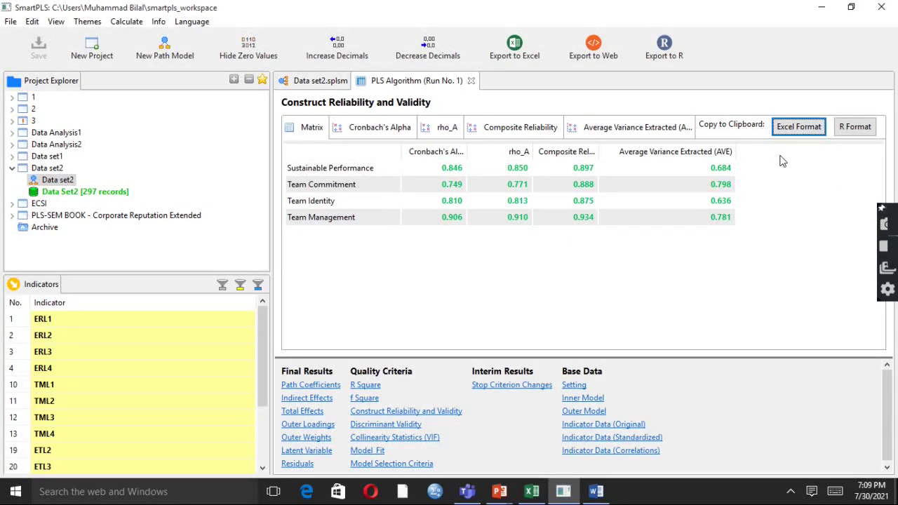
left_click(539, 498)
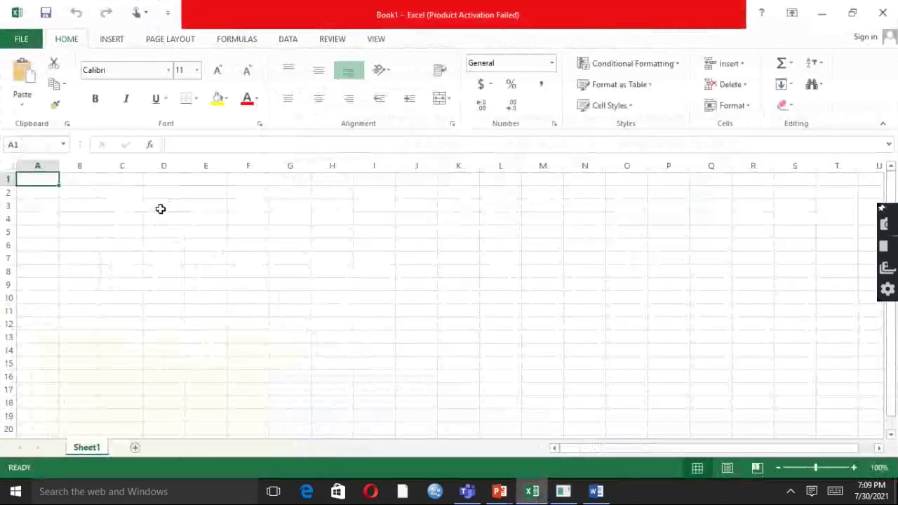
left_click(160, 209)
key("ctrl+v")
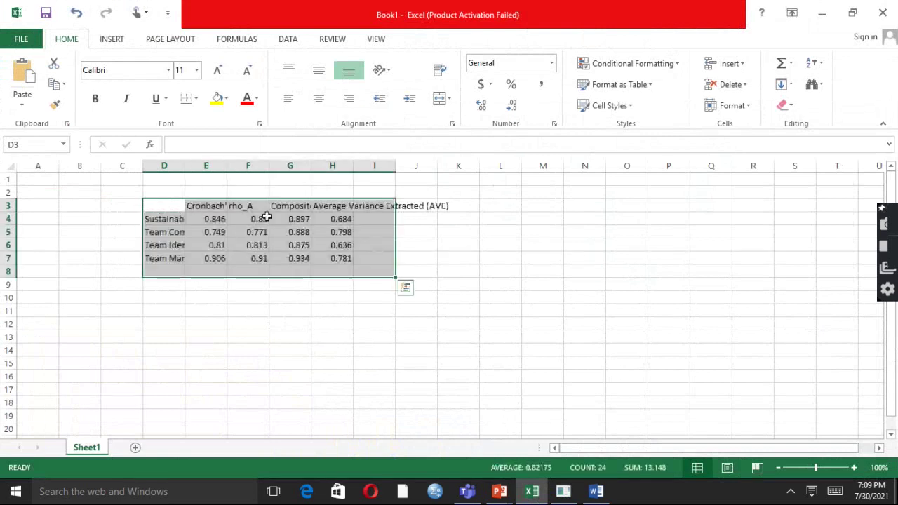
Widen columns D and H so the construct names and the Average Variance Extracted (AVE) heading fit
left_click(482, 281)
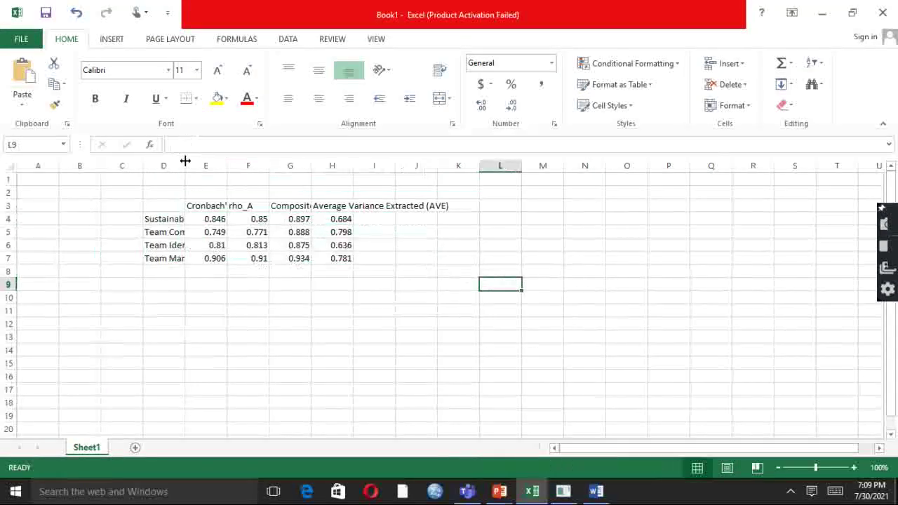
left_click_drag(185, 160, 261, 175)
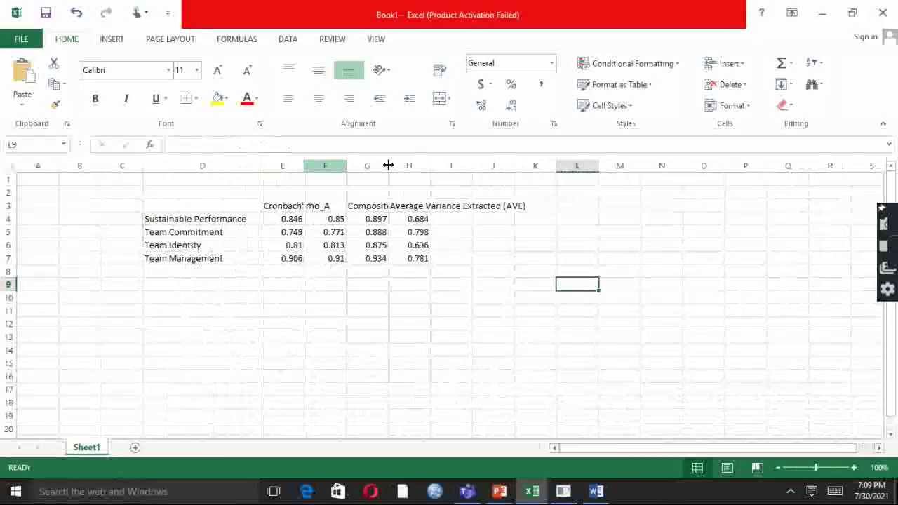
left_click_drag(430, 171, 548, 194)
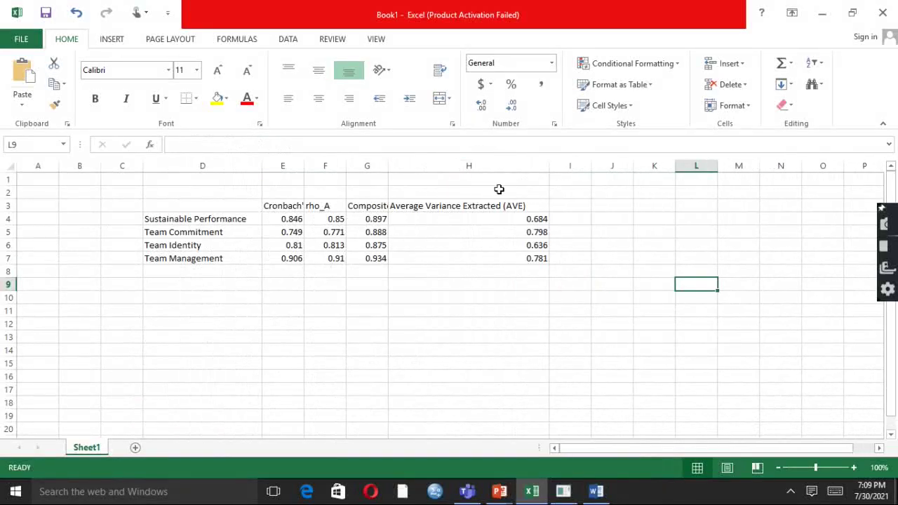
Centre the contents of cells E2:H7 horizontally
left_click_drag(284, 193, 499, 253)
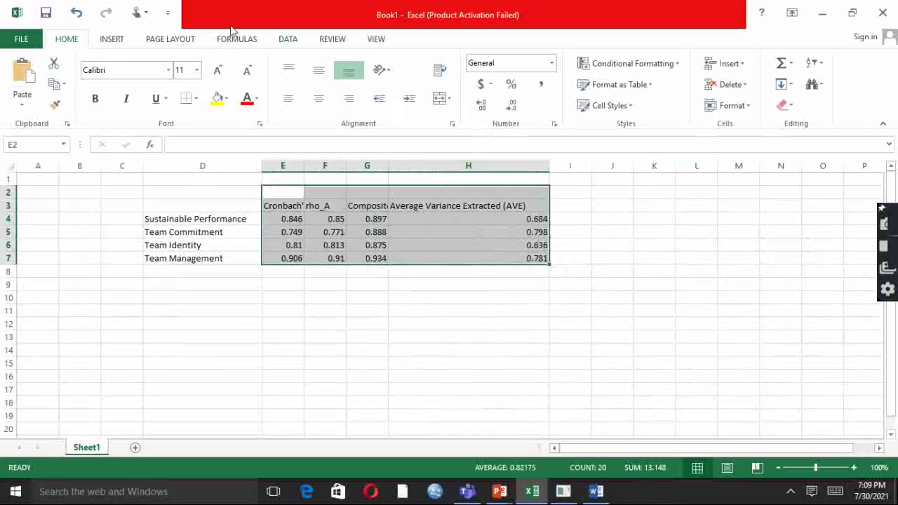
left_click(318, 73)
left_click(319, 79)
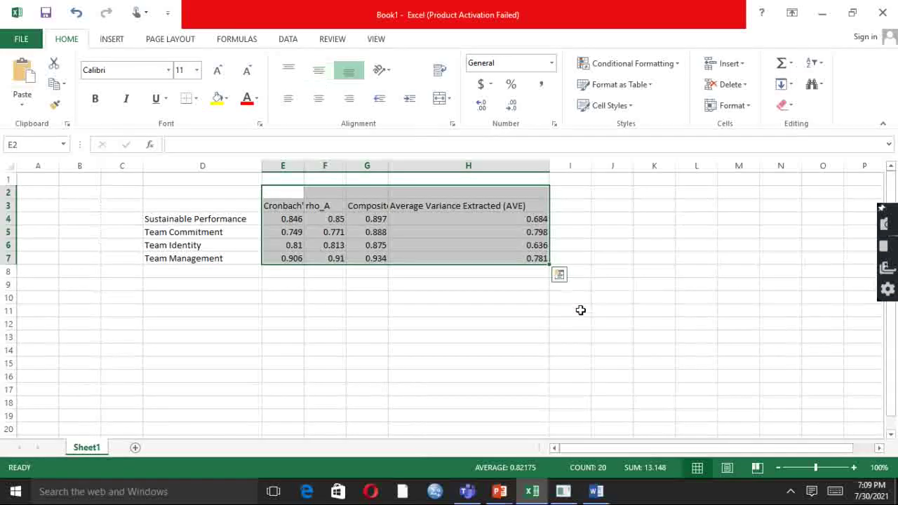
left_click(319, 98)
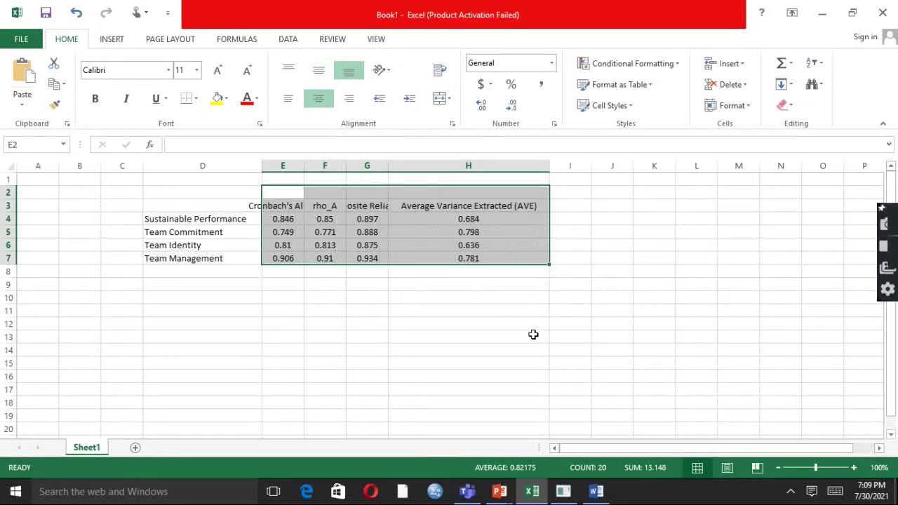
left_click(416, 307)
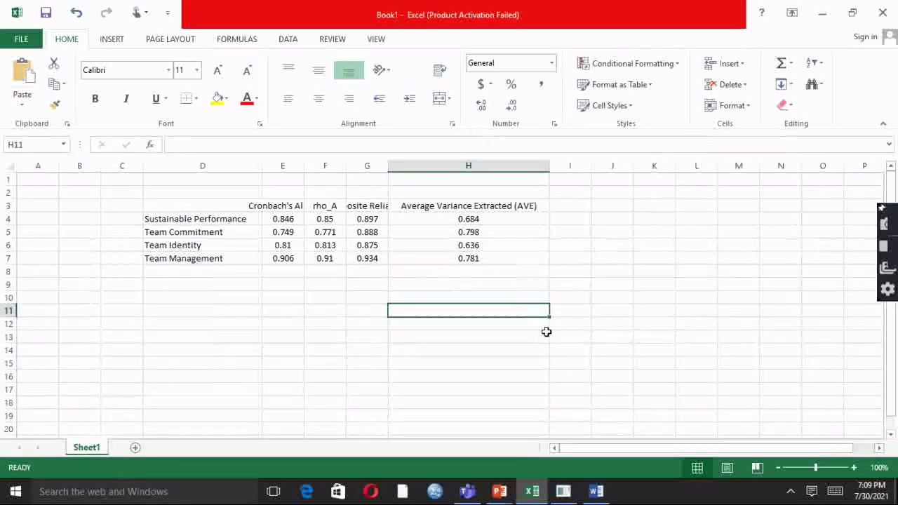
Switch to the blank Word document and enter the heading "Average Variance Extracted (AVE)" followed by a new line
left_click(598, 493)
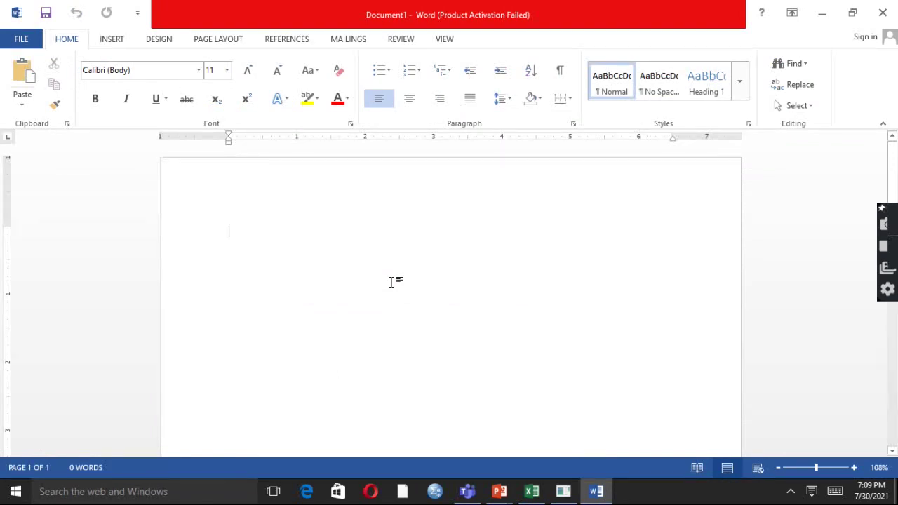
type("Average")
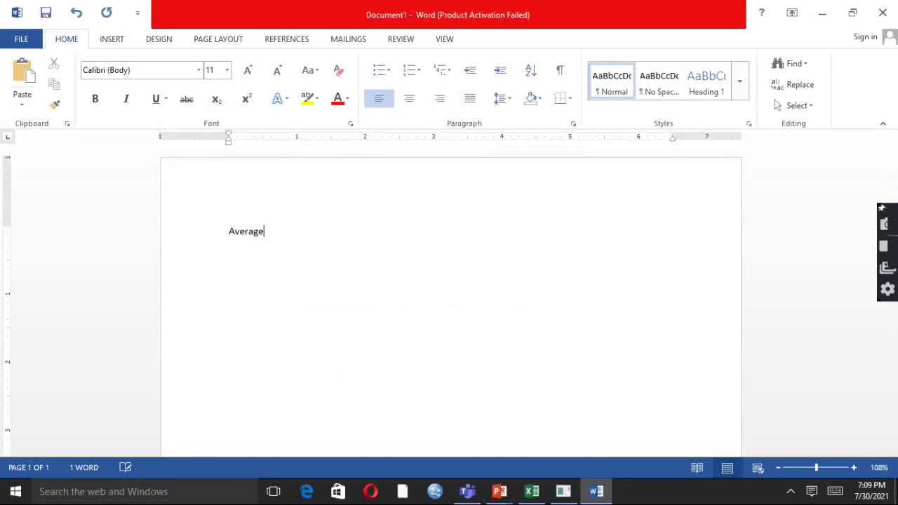
type(" Variance Extra")
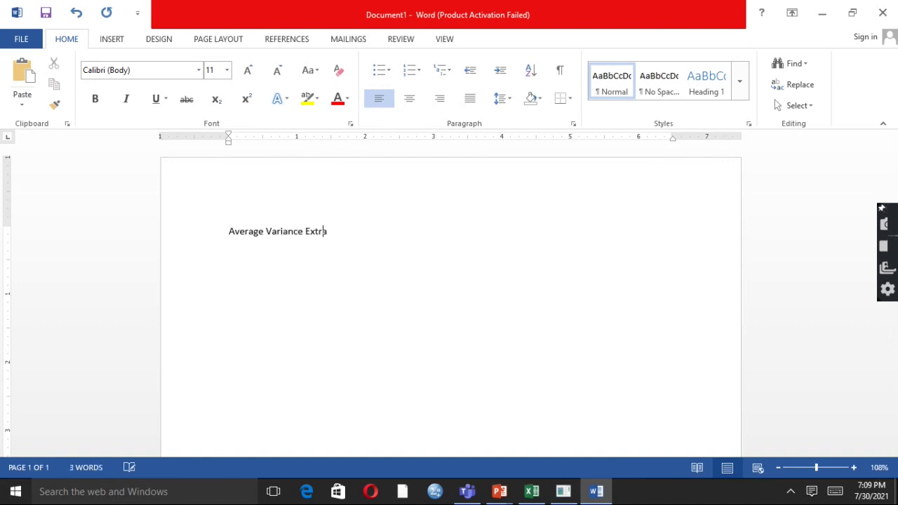
type("cted (AVE)")
key("Return")
Format the heading as 14 pt, centred, bold and underlined
left_click(183, 233)
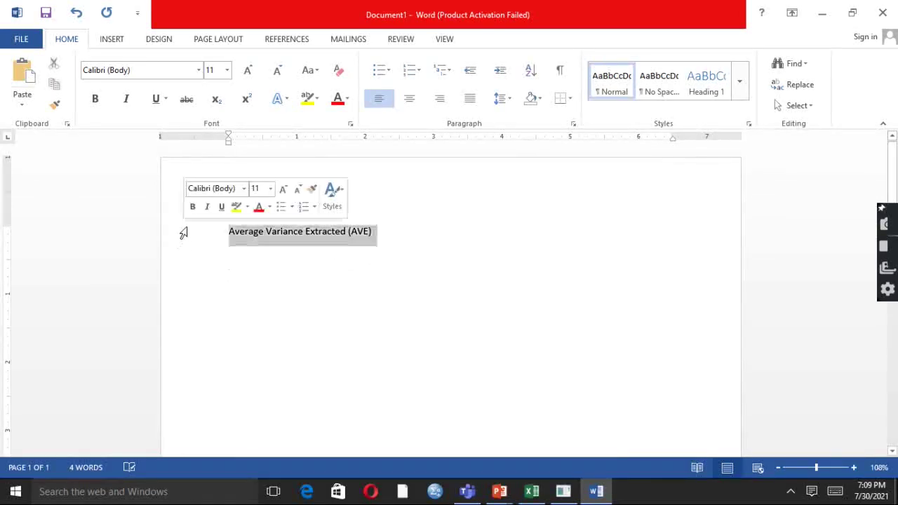
left_click(248, 70)
left_click(248, 69)
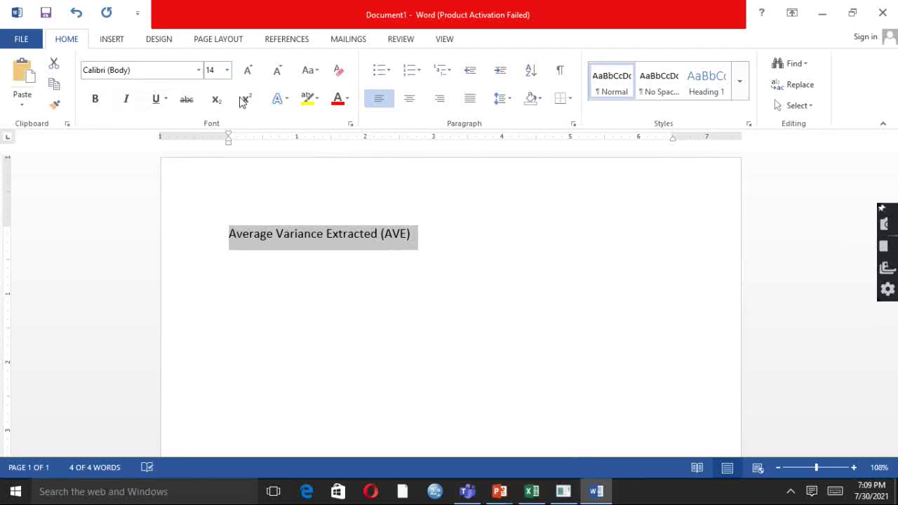
key("ctrl+e")
key("ctrl+b")
key("ctrl+u")
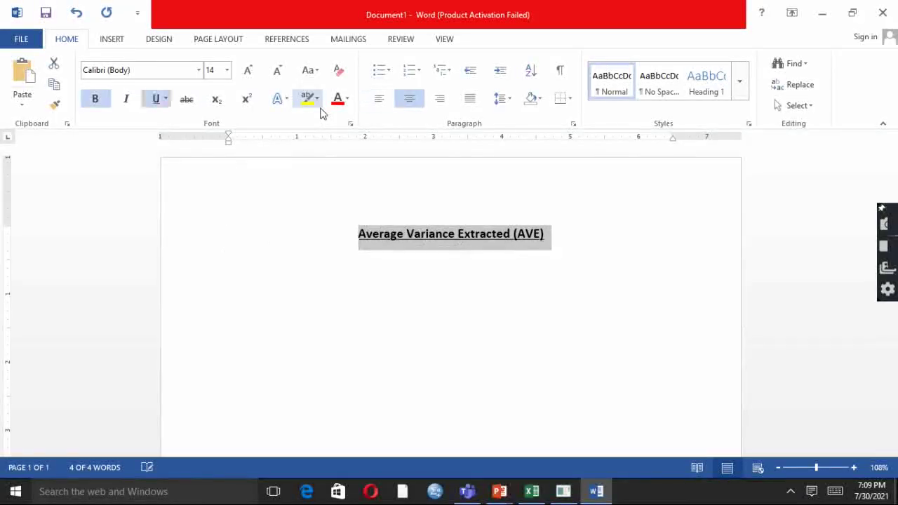
Add an empty line below the heading and insert a table with two columns and five rows
left_click(320, 286)
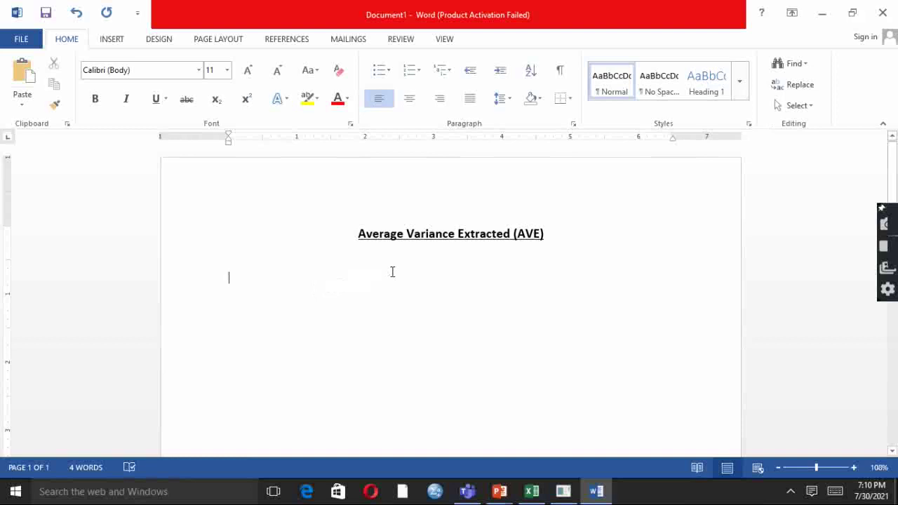
key("Return")
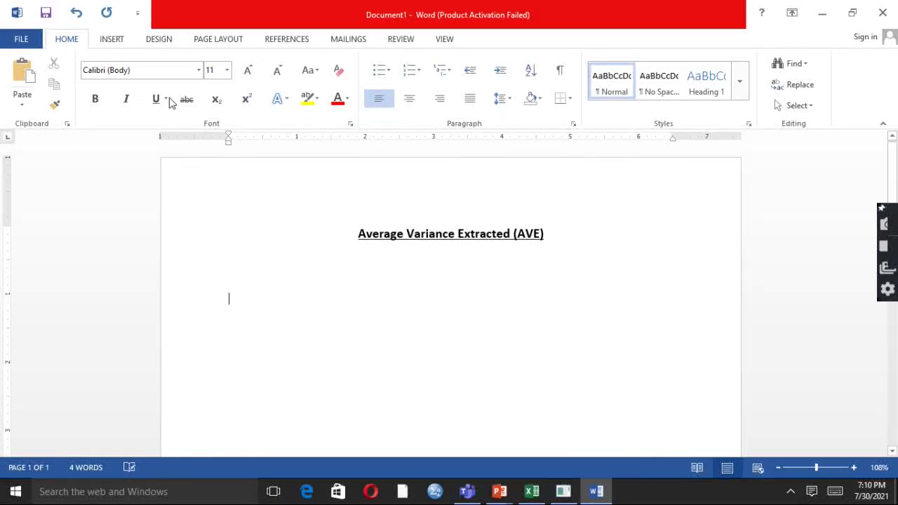
left_click(112, 39)
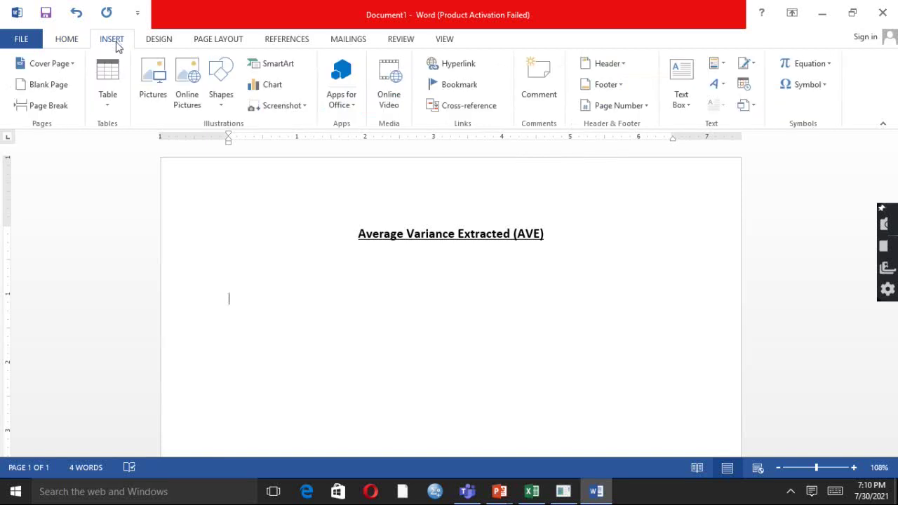
left_click(114, 104)
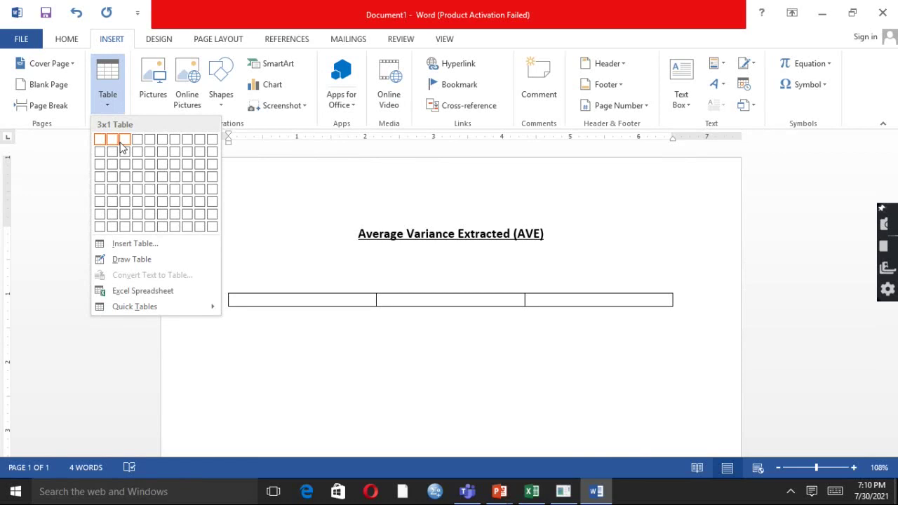
left_click(116, 189)
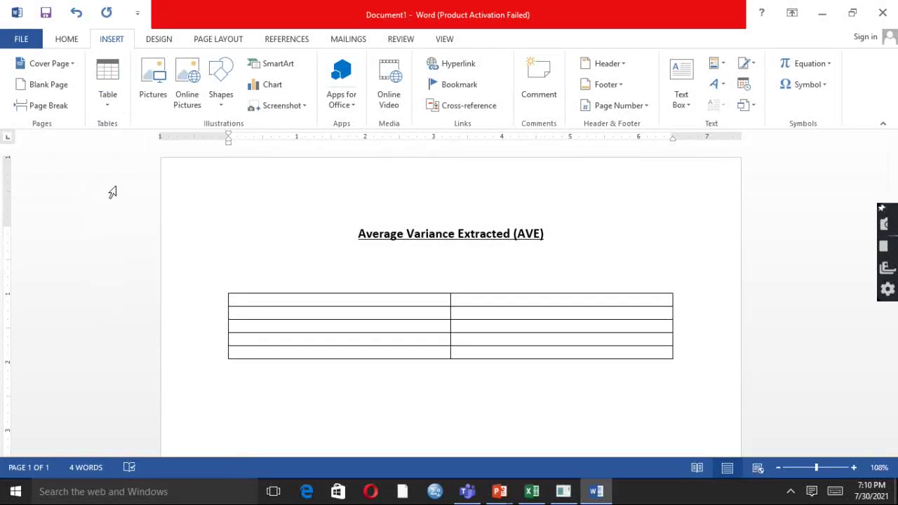
Fill the table's header row with "Variable (s)" in the first column and "AVE" in the second
left_click(663, 354)
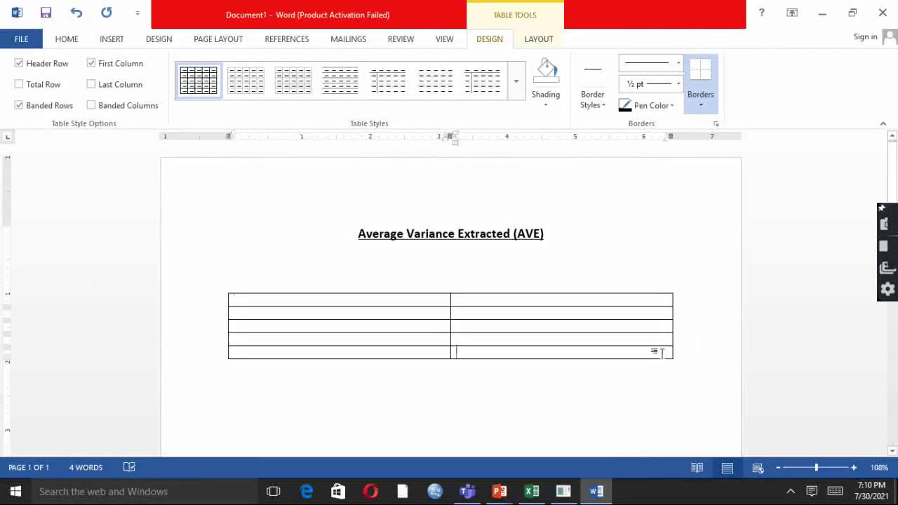
left_click(391, 300)
type("Variable")
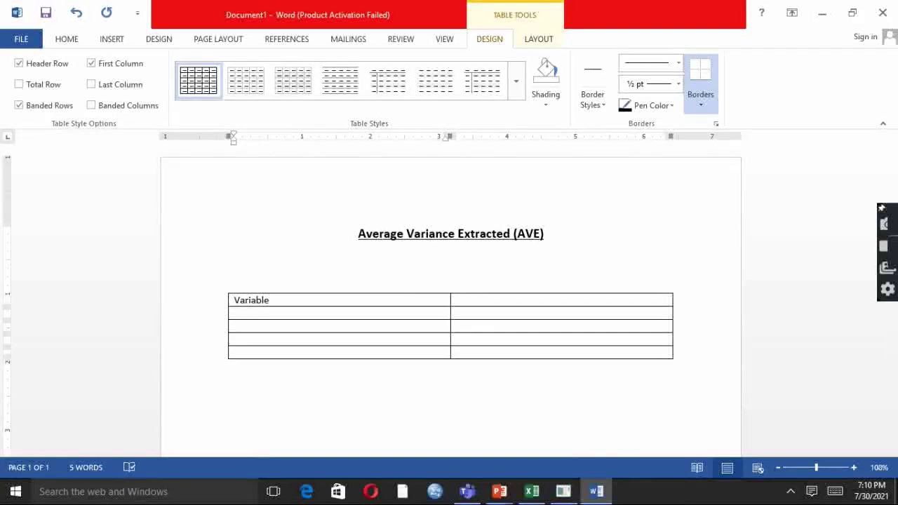
type(" (s)")
key("Tab")
type("AVE")
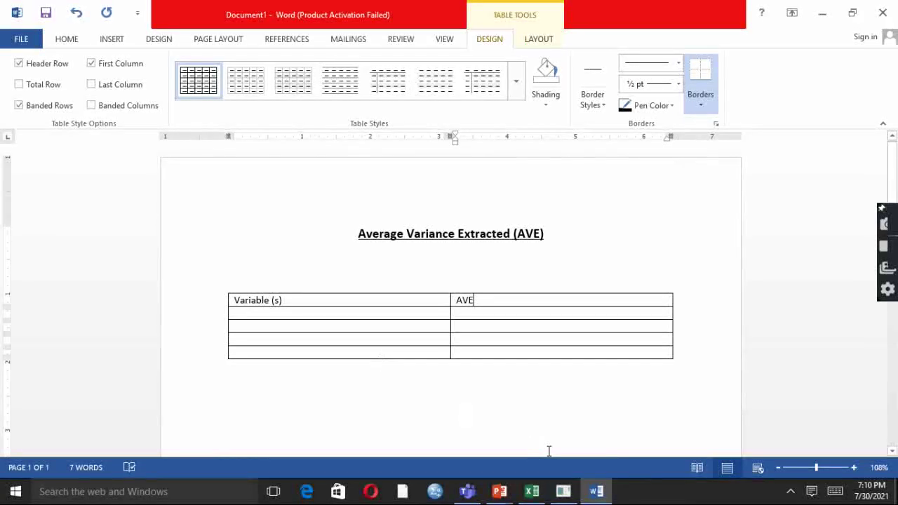
Copy the four construct names from Excel cells D4:D7 into the Word table's cells under Variable (s)
left_click(534, 491)
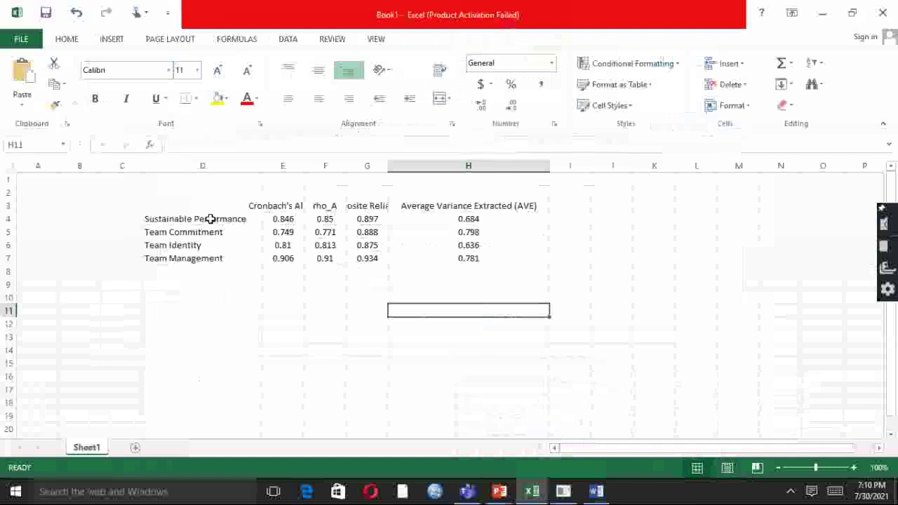
left_click_drag(208, 219, 213, 256)
key("ctrl+c")
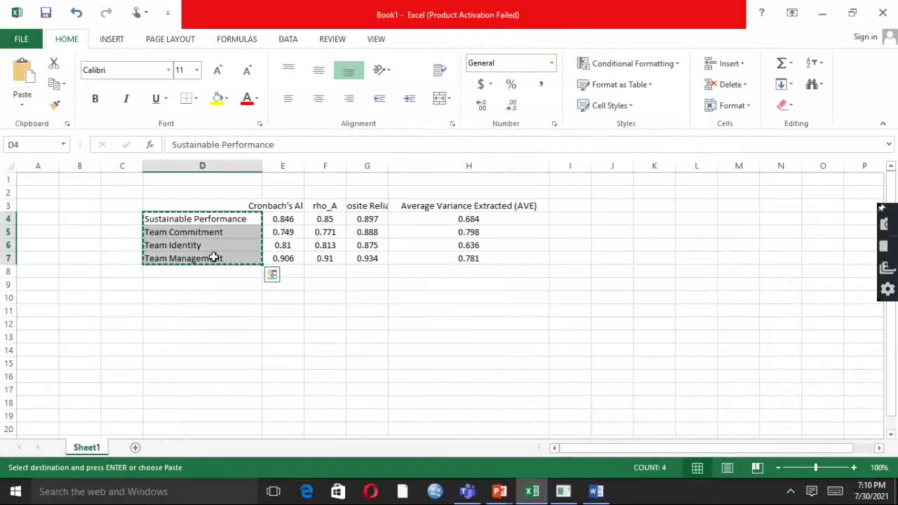
left_click(596, 491)
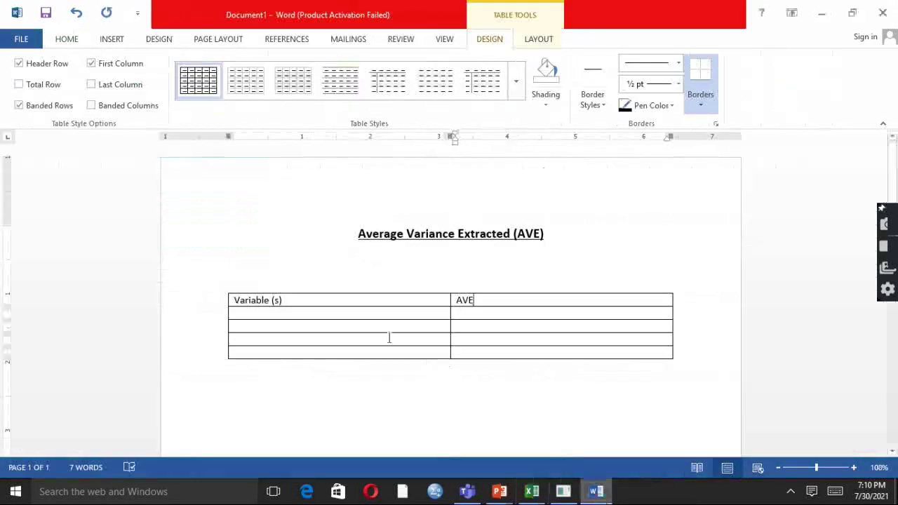
left_click_drag(315, 318, 316, 349)
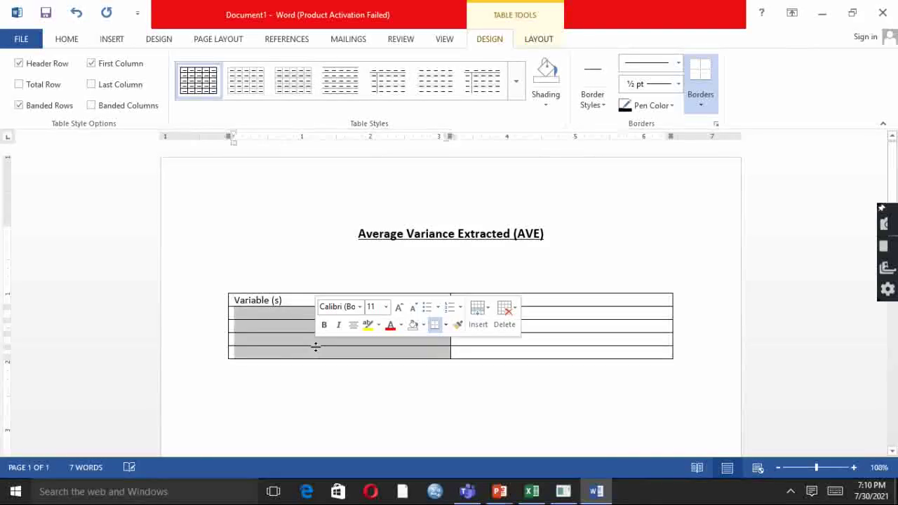
key("ctrl+v")
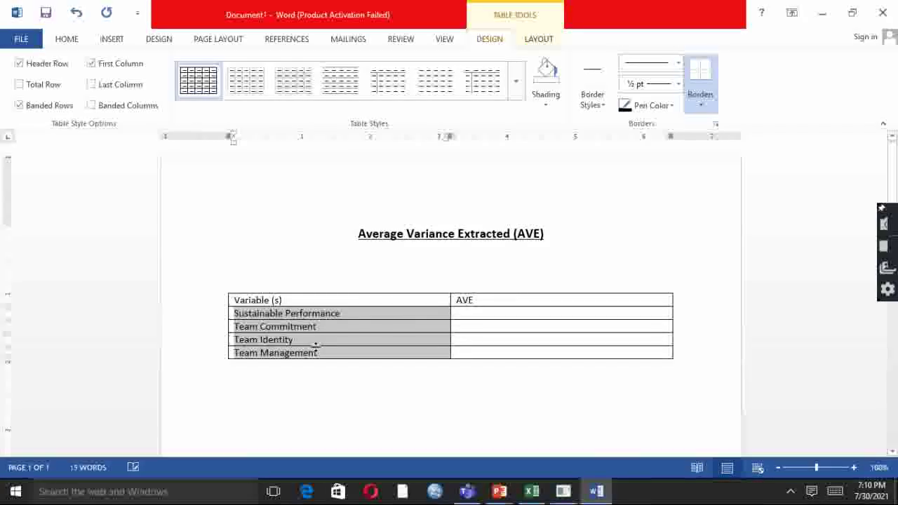
Copy the four AVE values from Excel cells H4:H7 into the Word table's empty cells under AVE
left_click(532, 491)
left_click_drag(449, 219, 468, 260)
key("ctrl+c")
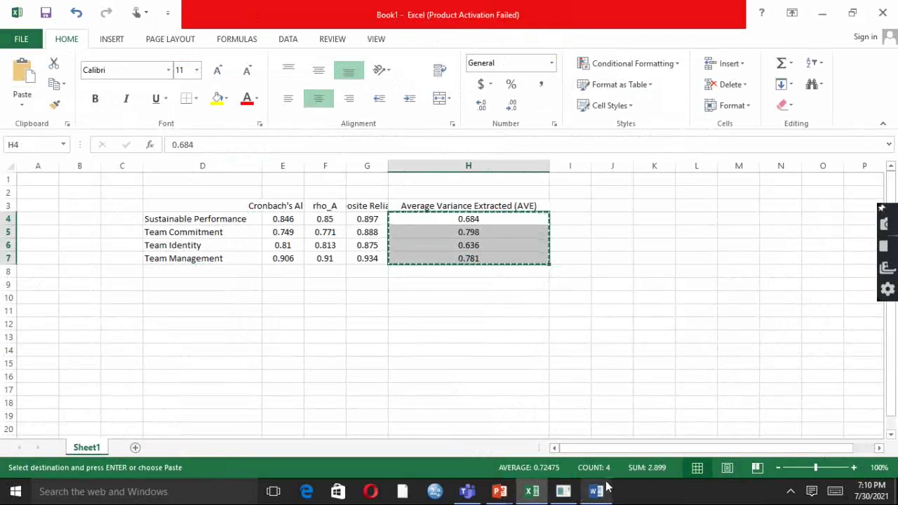
left_click(605, 486)
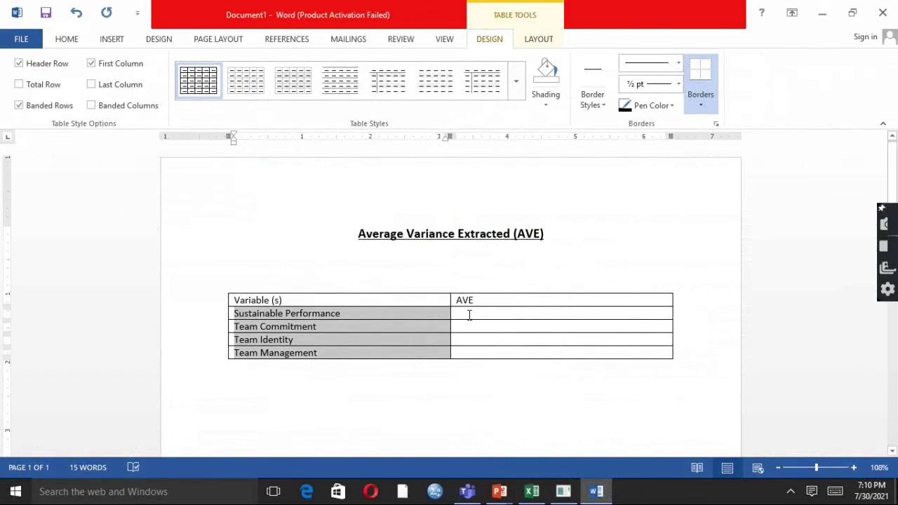
left_click_drag(470, 316, 475, 353)
key("ctrl+v")
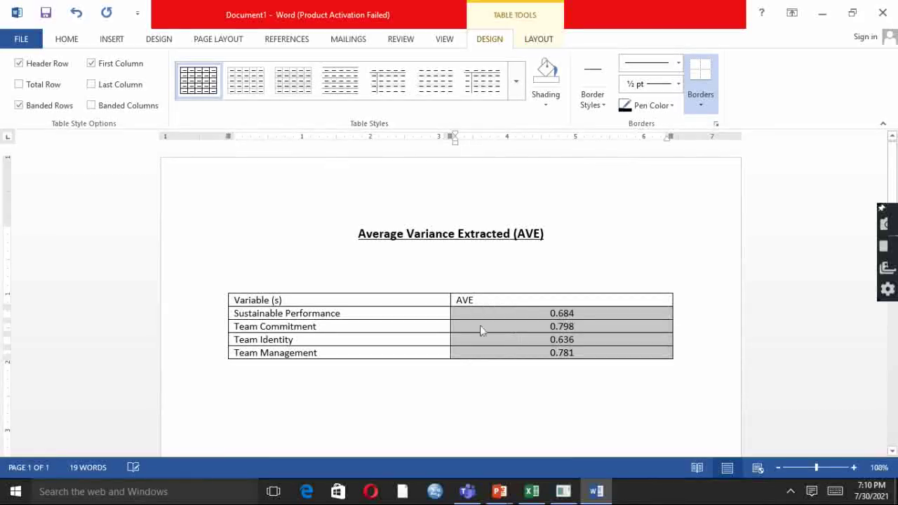
Centre the table's header row and make it bold
left_click_drag(236, 299, 482, 310)
key("ctrl+e")
key("ctrl+b")
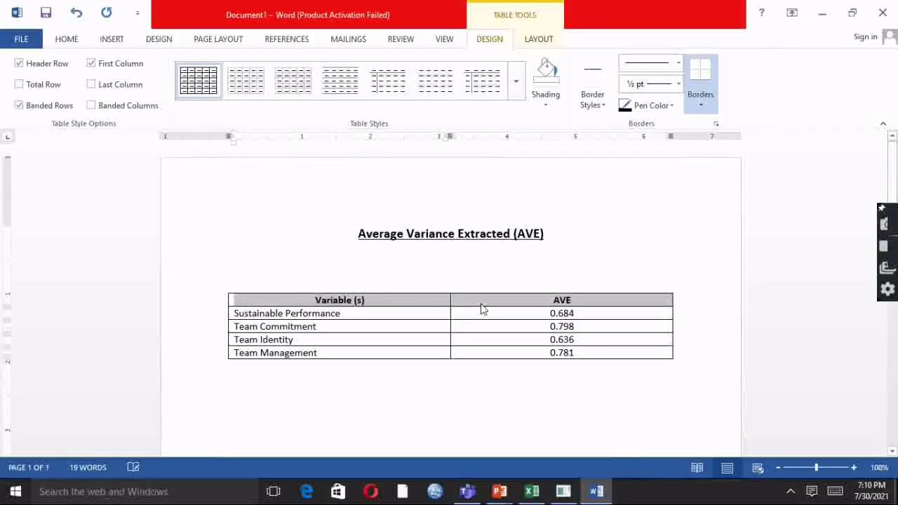
left_click(254, 299)
left_click(588, 354)
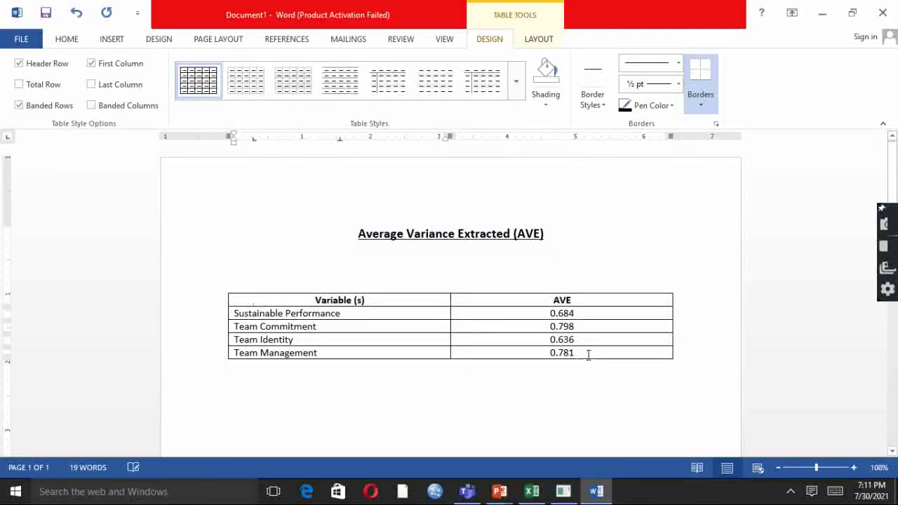
Enlarge all the text in the table to 14 pt
left_click_drag(310, 300, 570, 372)
left_click(249, 70)
left_click(250, 70)
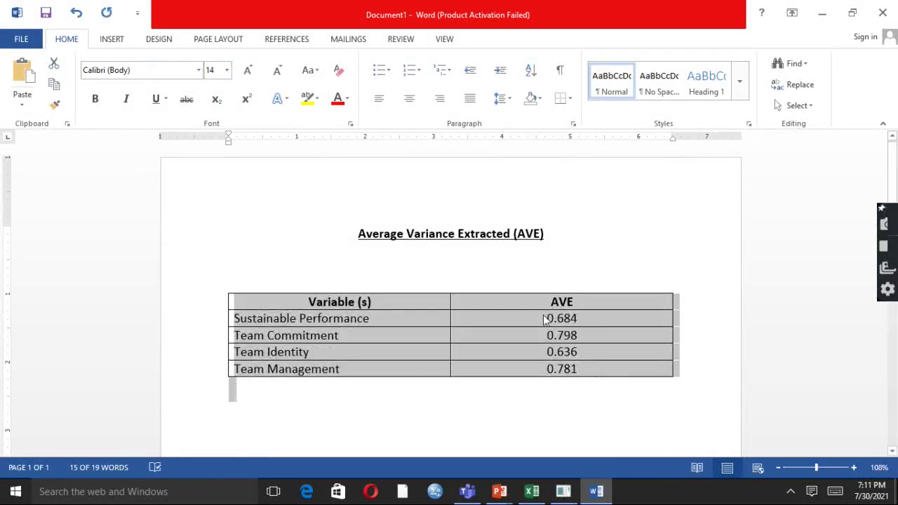
left_click(633, 323)
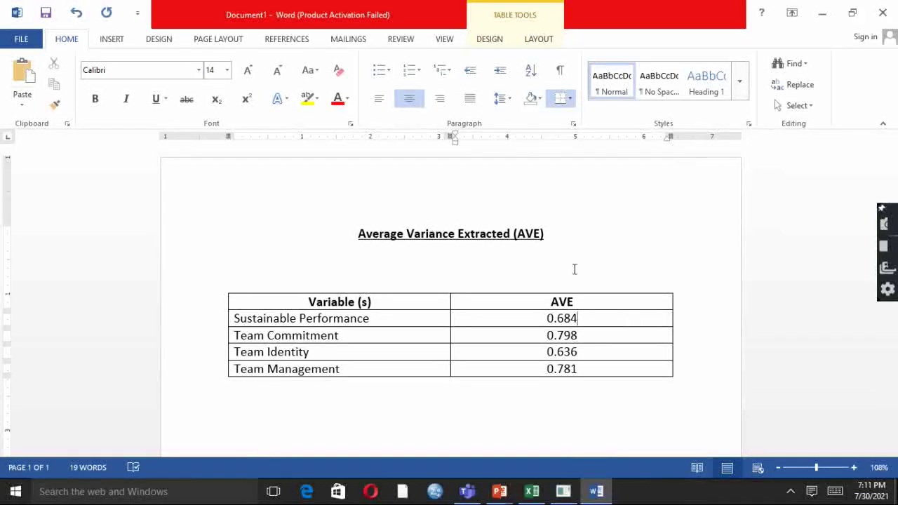
Remove all borders from the whole table
left_click_drag(234, 301, 593, 365)
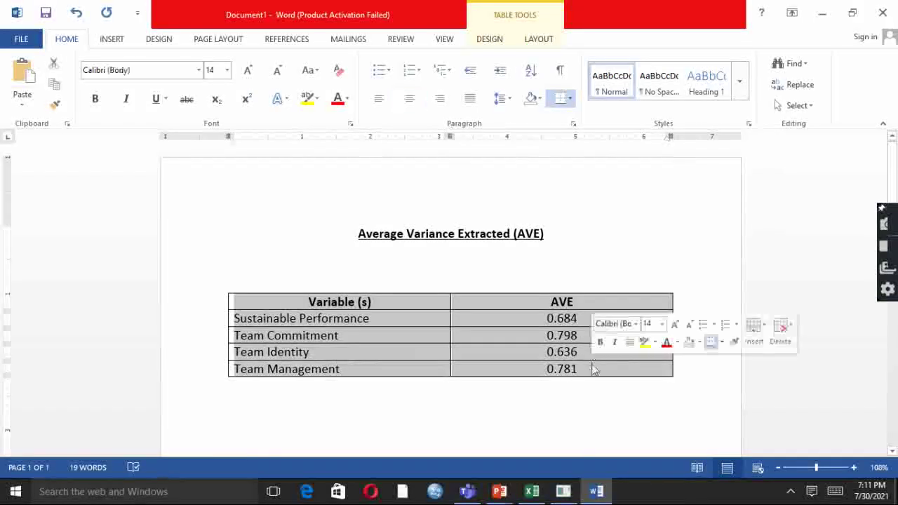
left_click(571, 99)
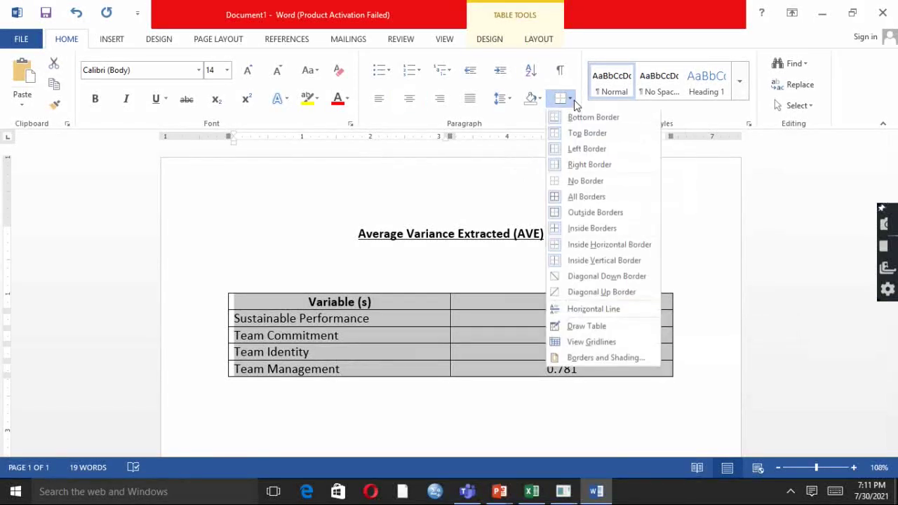
left_click(583, 181)
left_click(228, 301)
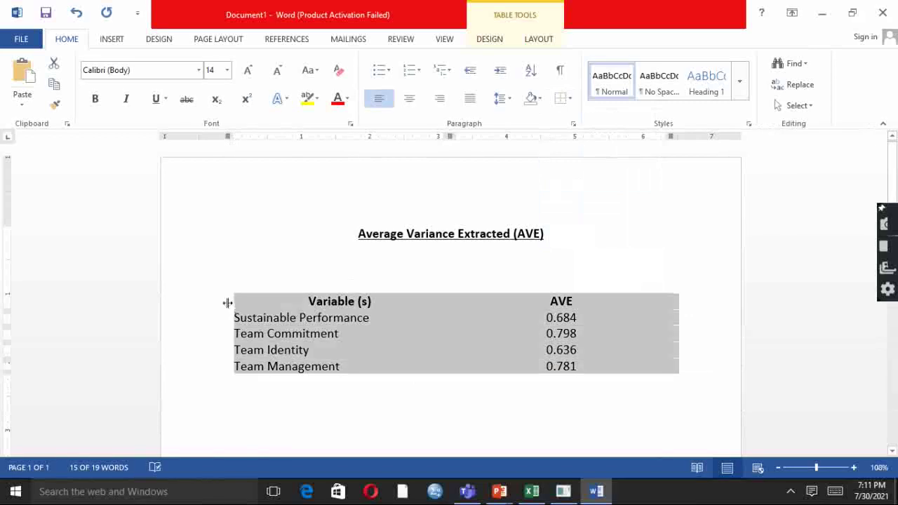
Apply a top border and a bottom border to the table's header row
left_click(206, 305)
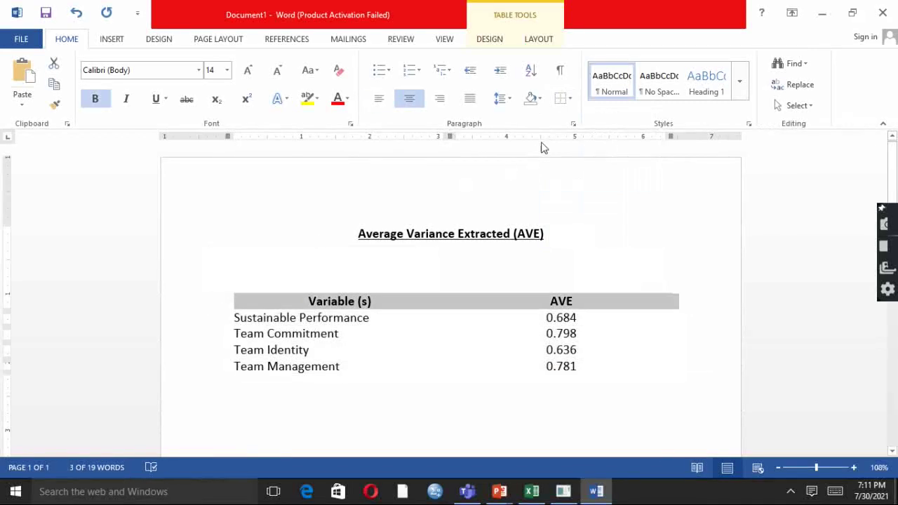
left_click(540, 99)
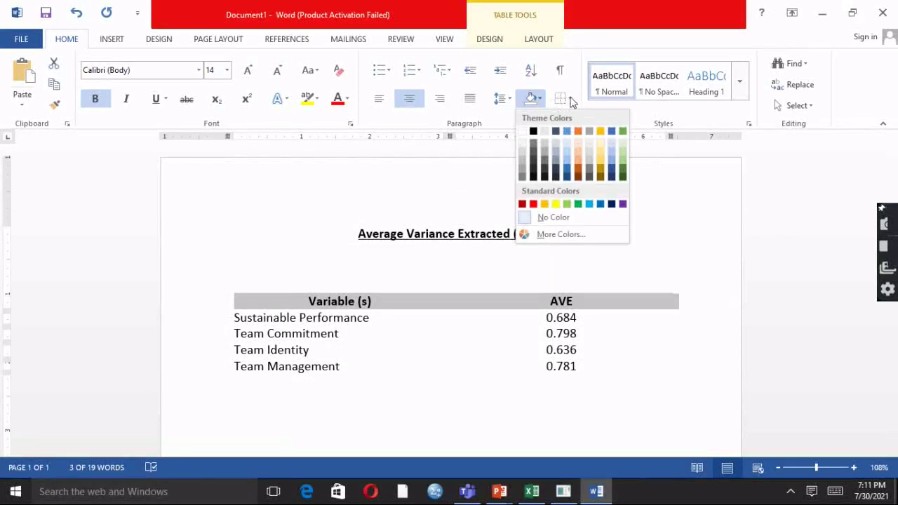
left_click(572, 99)
left_click(572, 99)
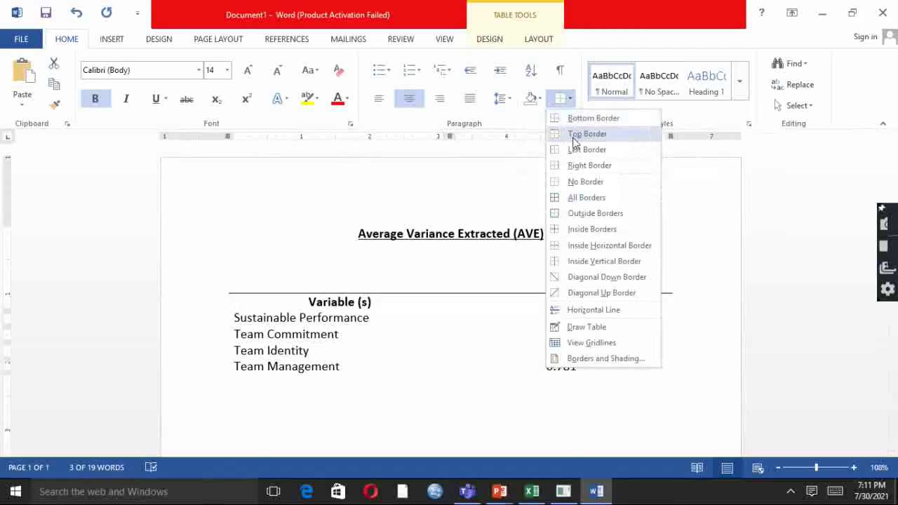
left_click(575, 141)
left_click(569, 100)
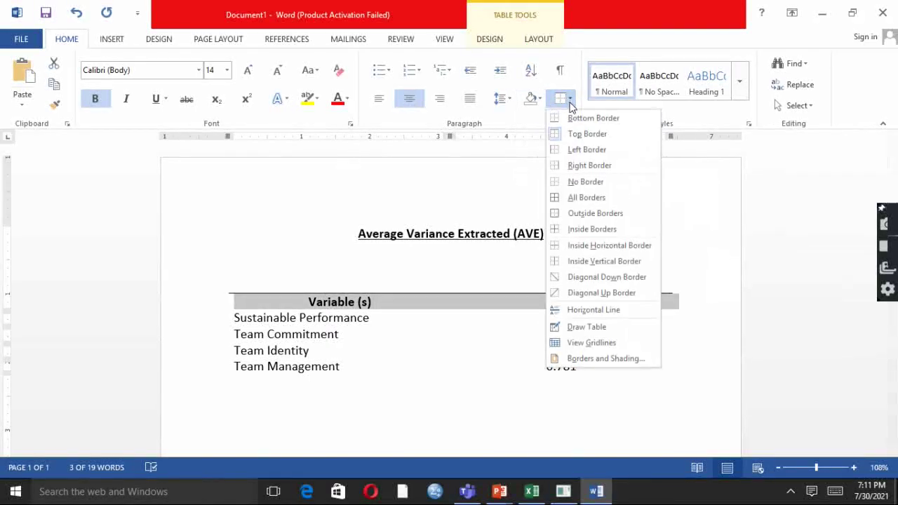
left_click(572, 118)
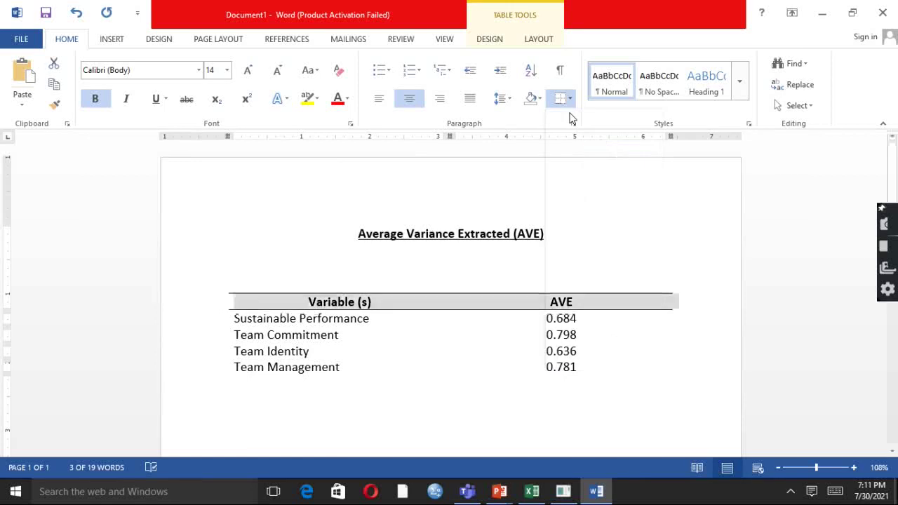
Apply a bottom border to the table's last row, Team Management
left_click(211, 376)
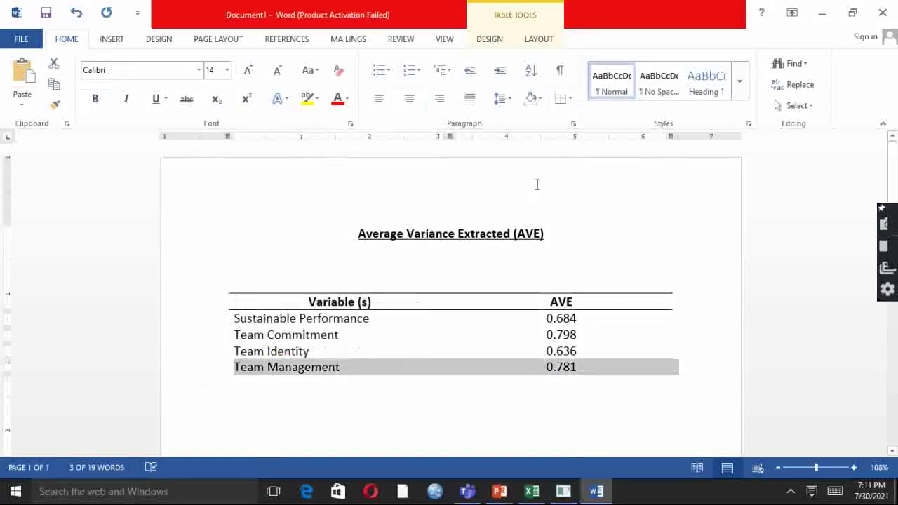
left_click(562, 100)
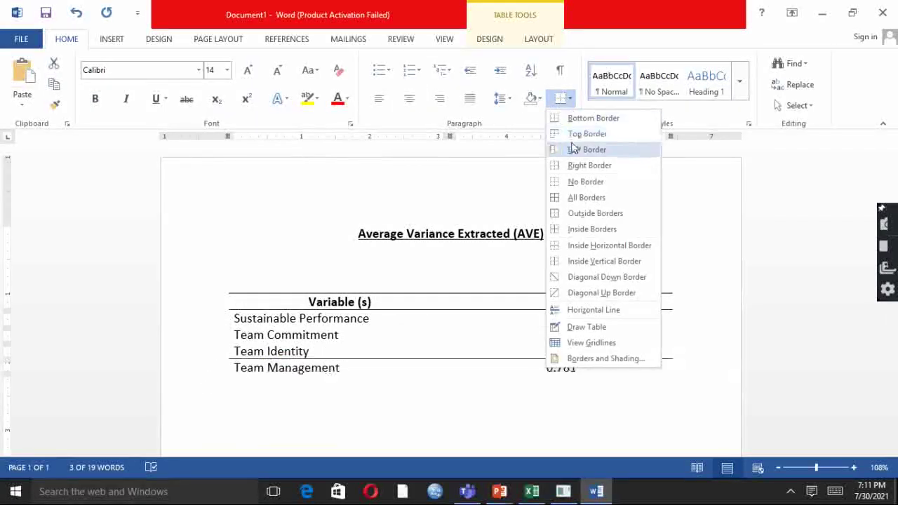
left_click(573, 121)
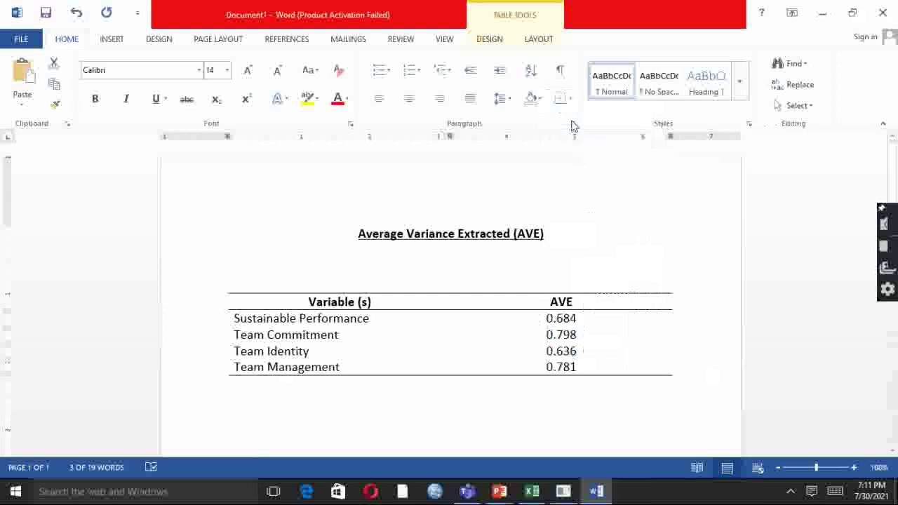
Write the caption "Table: AVE" on the line directly above the table
left_click(286, 270)
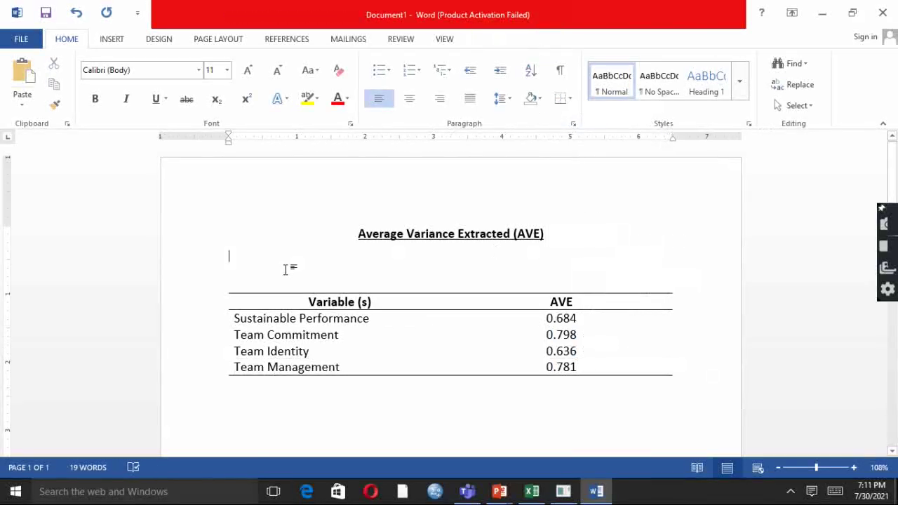
left_click(238, 286)
type("Table: AVE")
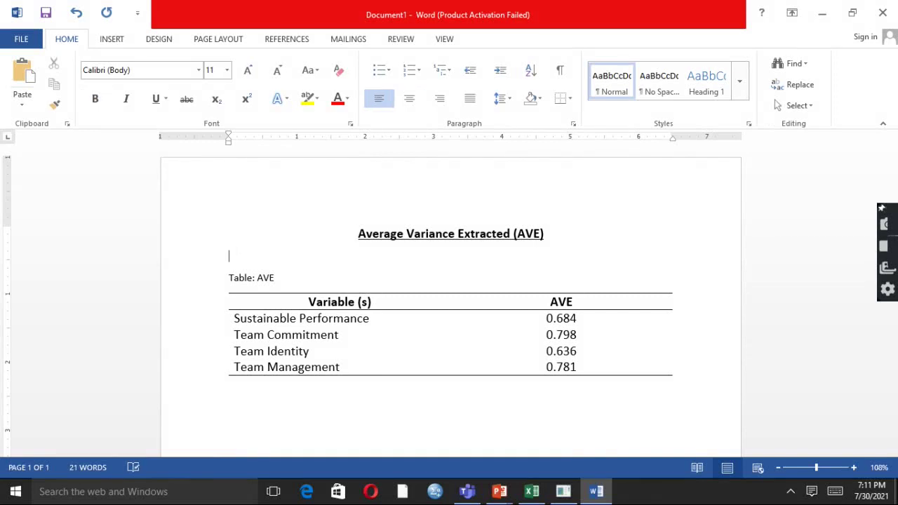
Add a 14 pt line above the caption reading "In order to establish convergent validity theres need to analyze AVE. The"
key("Return")
left_click(248, 70)
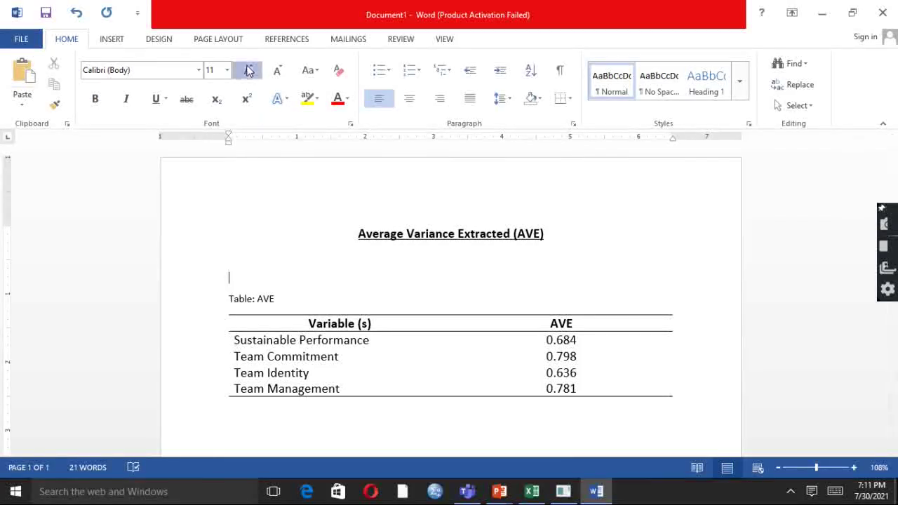
left_click(248, 70)
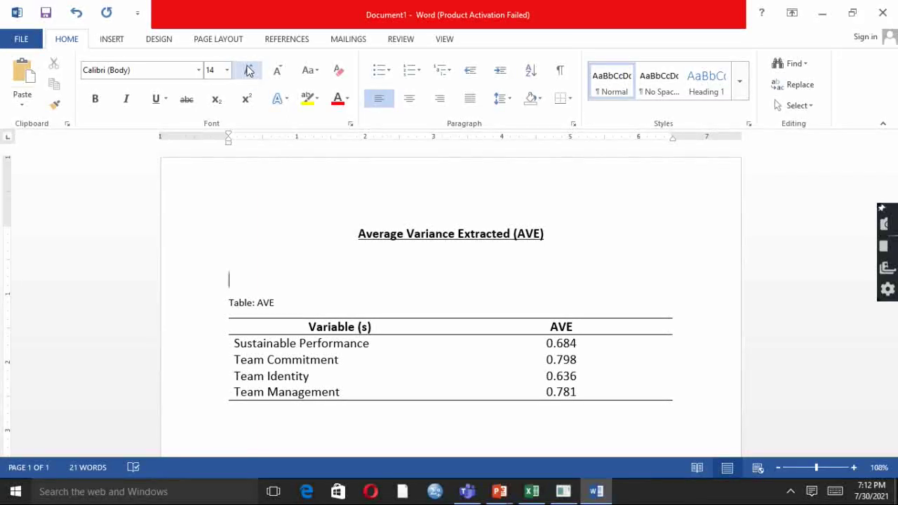
type("In order to establish convergent validity")
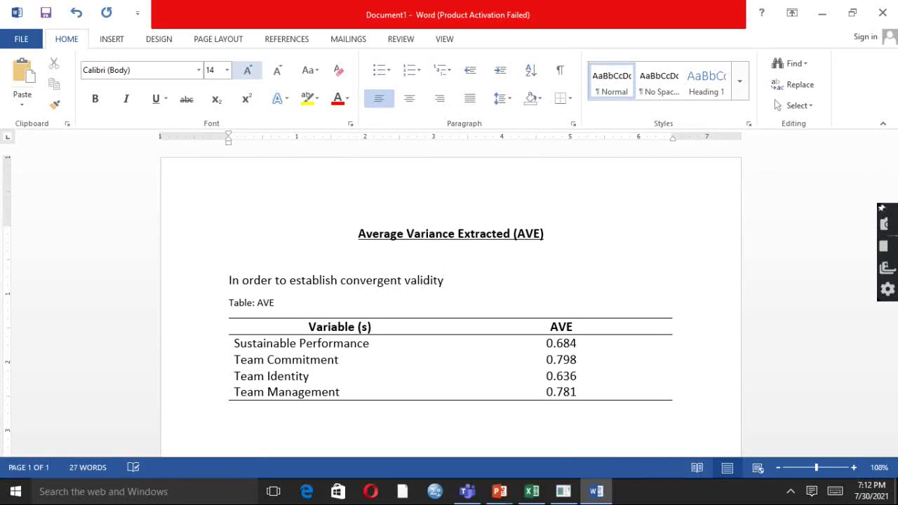
type(" thre")
type("eres need to")
type(" ana")
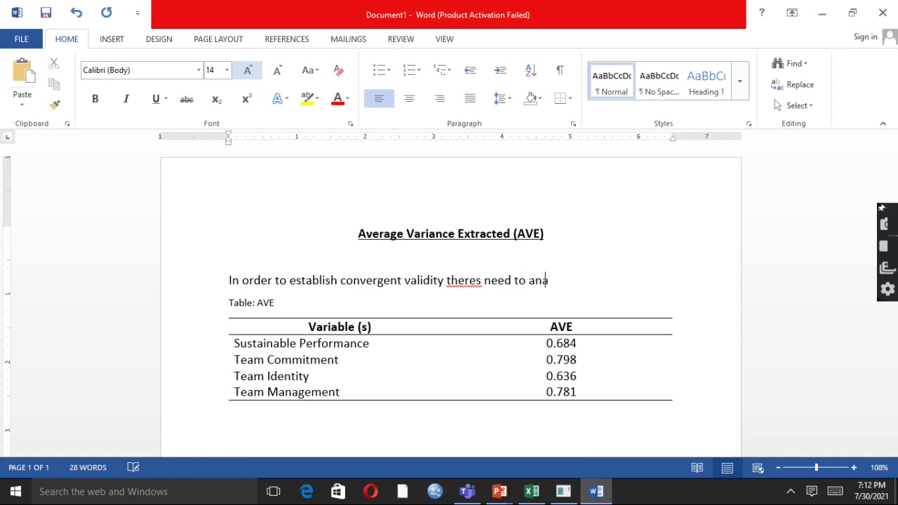
type("lyze AVE. The")
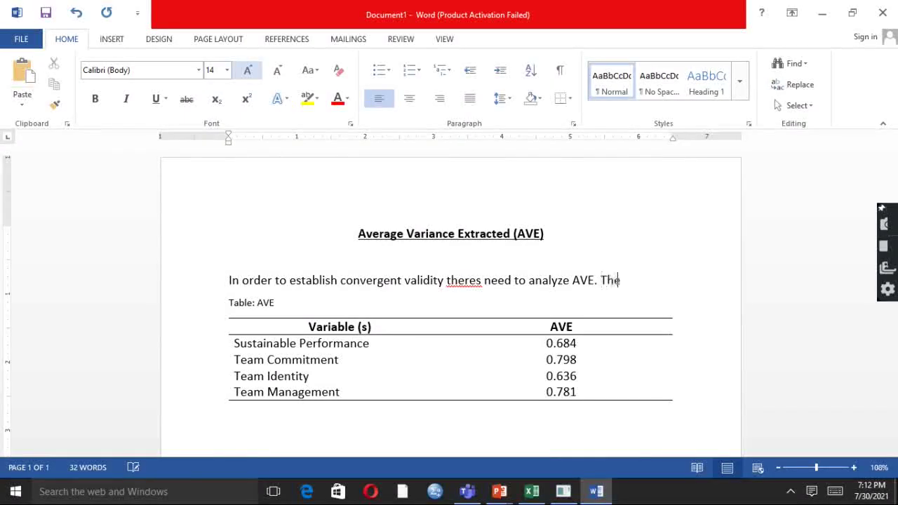
Continue the paragraph with "normal acceptable limit of AVE is it must be equal and greater than 0.50"
type(" norm")
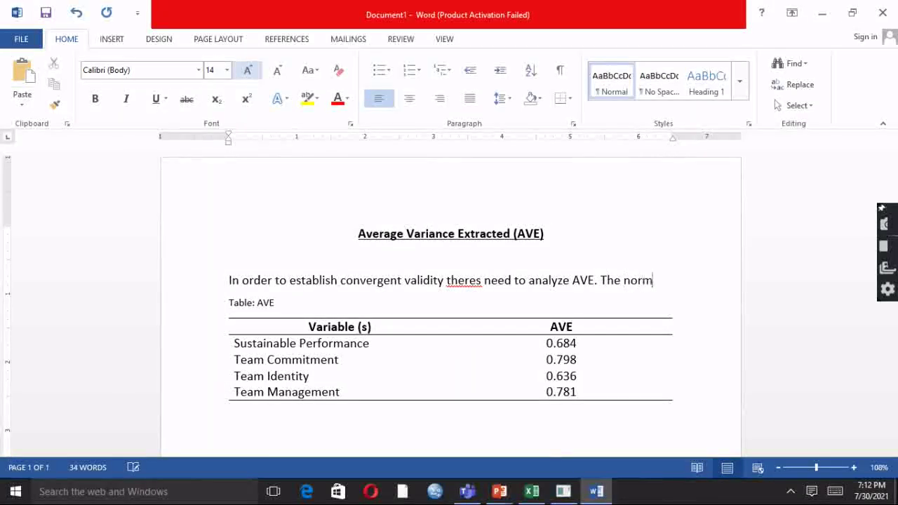
type("al acceptable limit ")
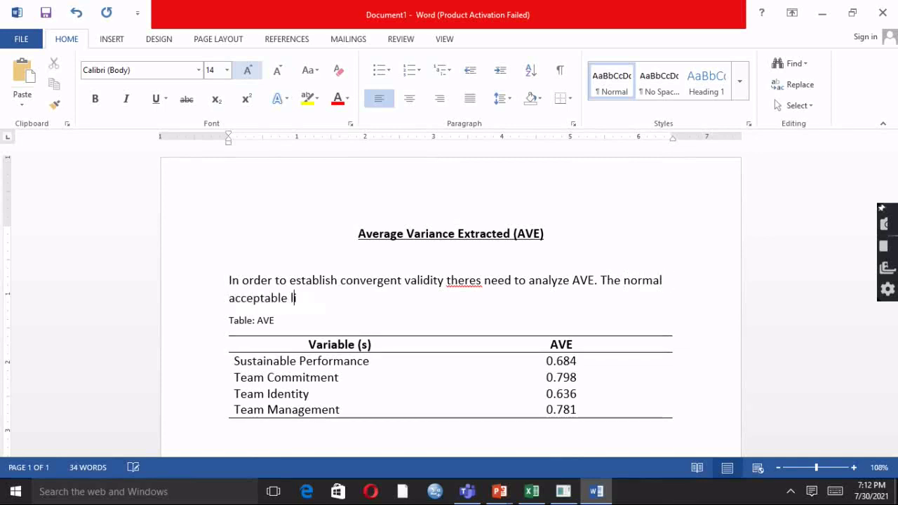
type("of AVE i")
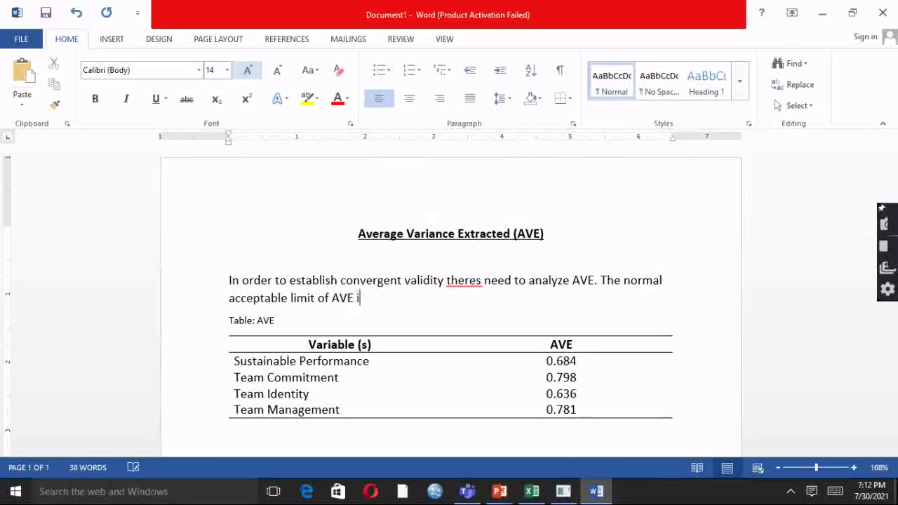
type("s it must be equal t")
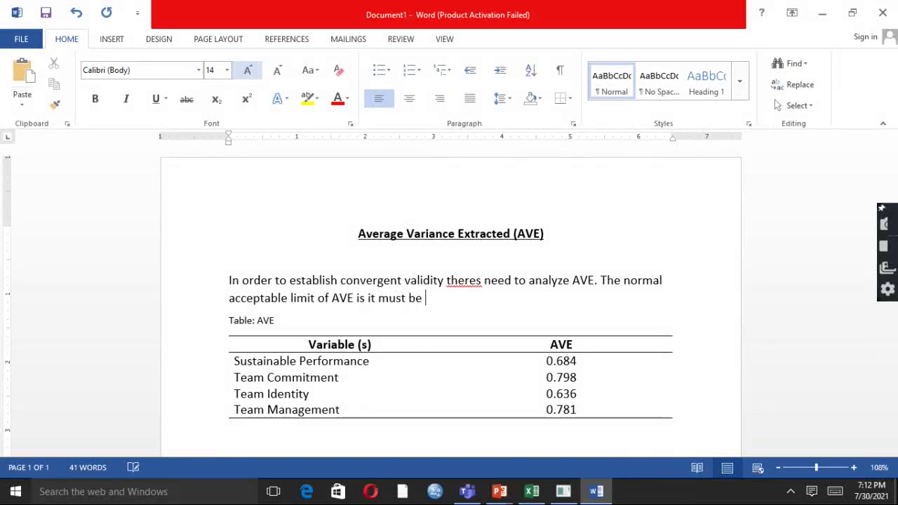
key("BackSpace")
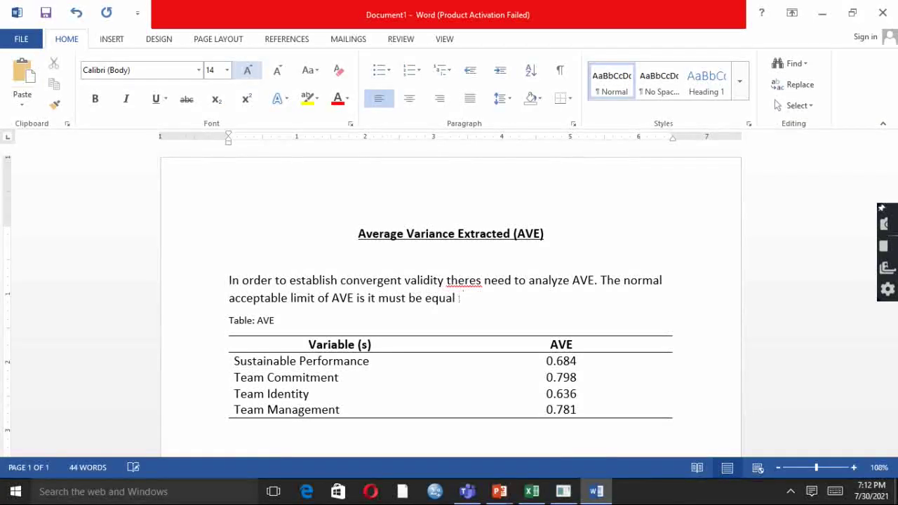
type("and greater than 0.5")
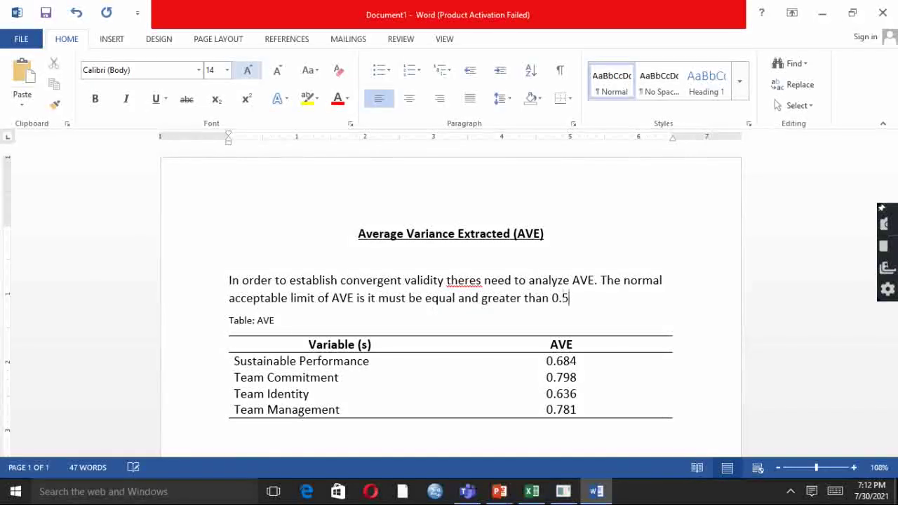
type("0,")
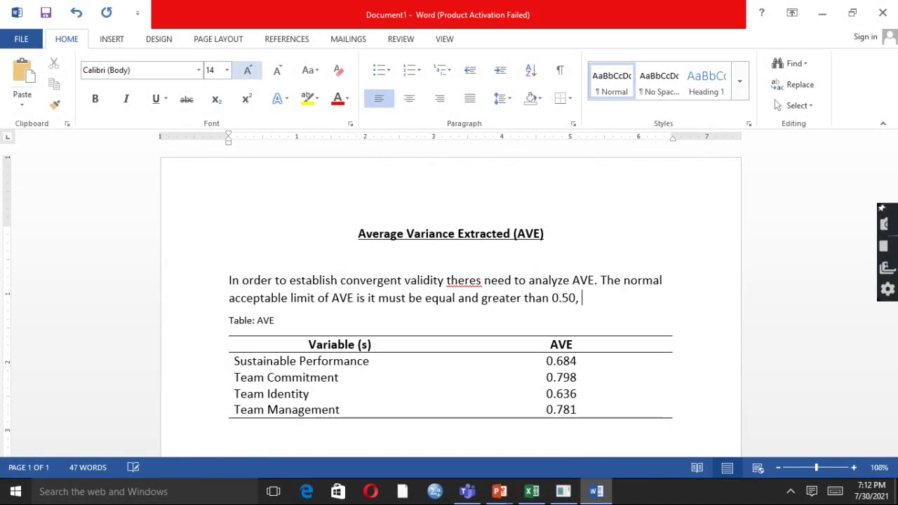
key("BackSpace")
key("BackSpace")
End the sentence with a period and continue the paragraph with "In our result all the values of the variables are greater than 0.50"
type(". in ou")
key("BackSpace")
key("BackSpace")
key("BackSpace")
key("BackSpace")
key("BackSpace")
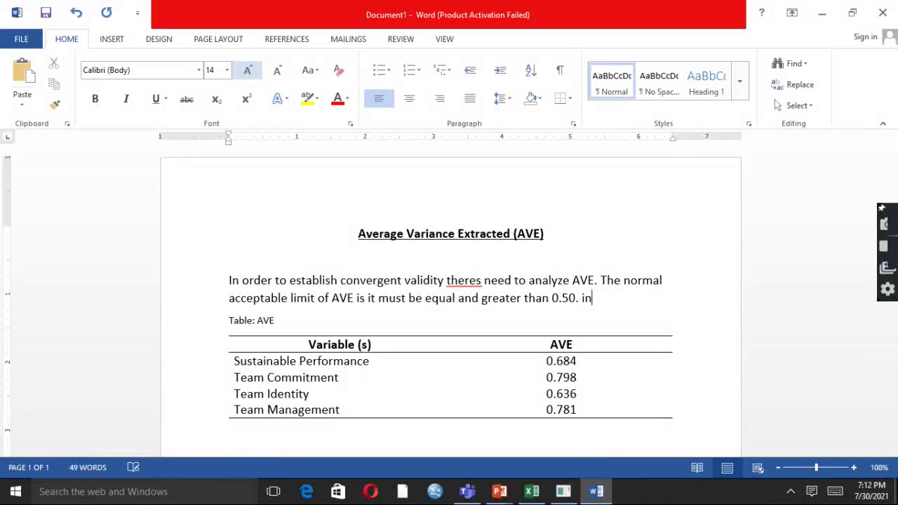
type("In our result all t")
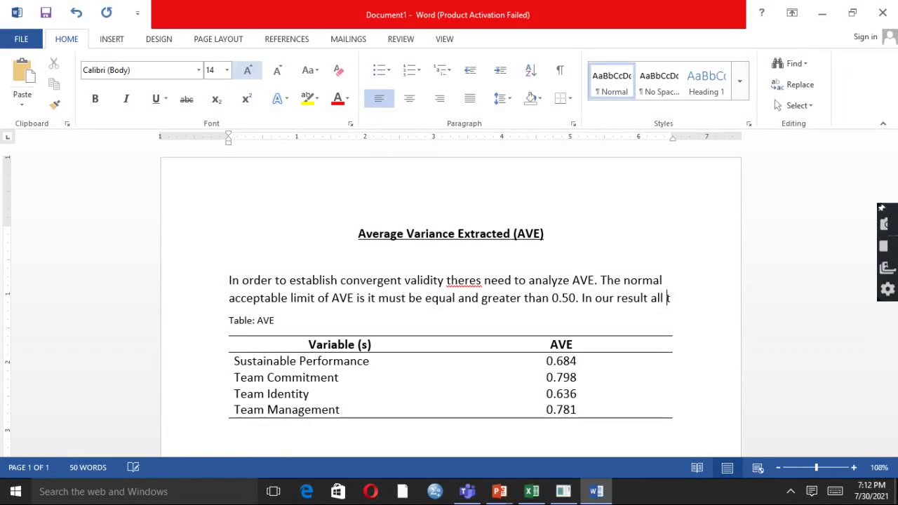
type("he values of t")
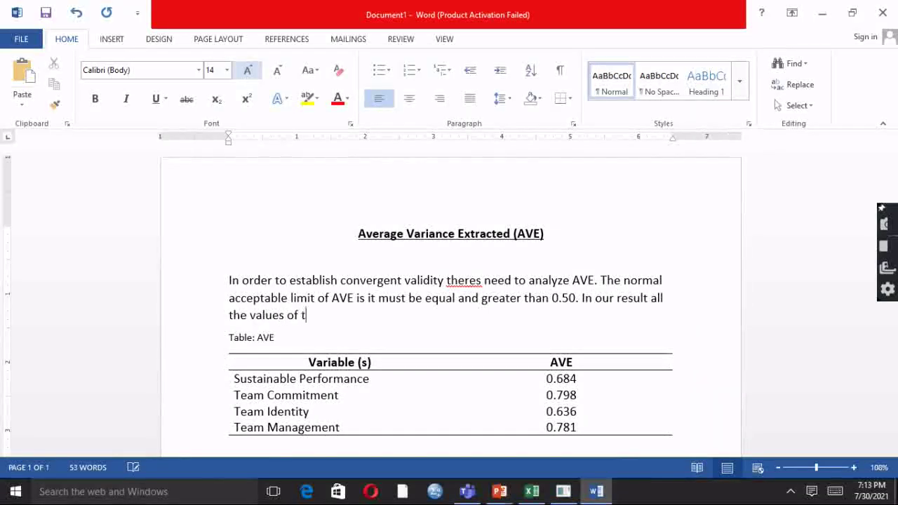
type("he valriables are greater ")
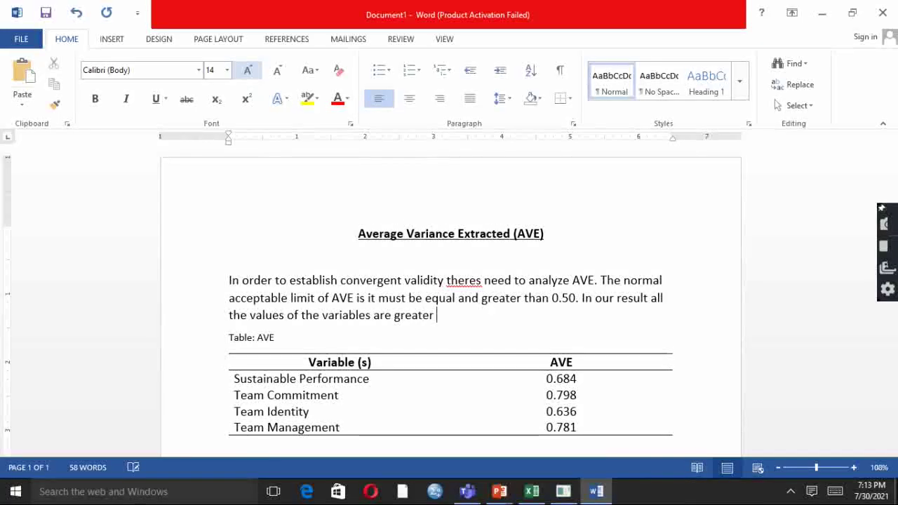
type("than 0")
type(".6")
type("50")
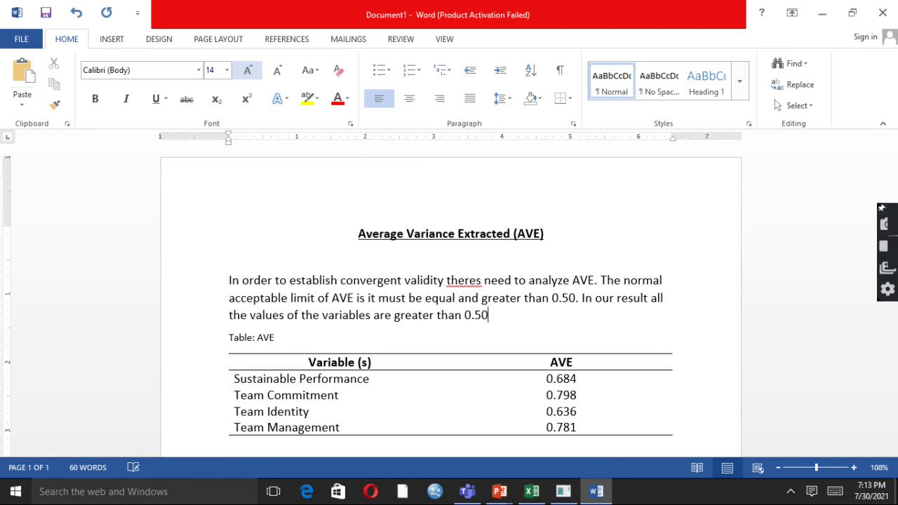
Add the AVE figures in parentheses after 0.50: "(the values are 0.684, 0.798, 0.636, 0.781)"
type(" (the values are 0.")
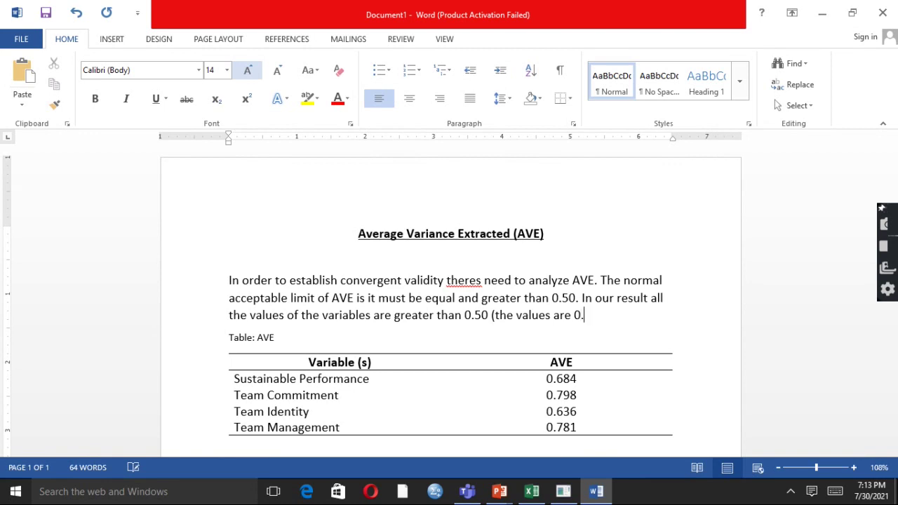
type("84, 0.798, 0.")
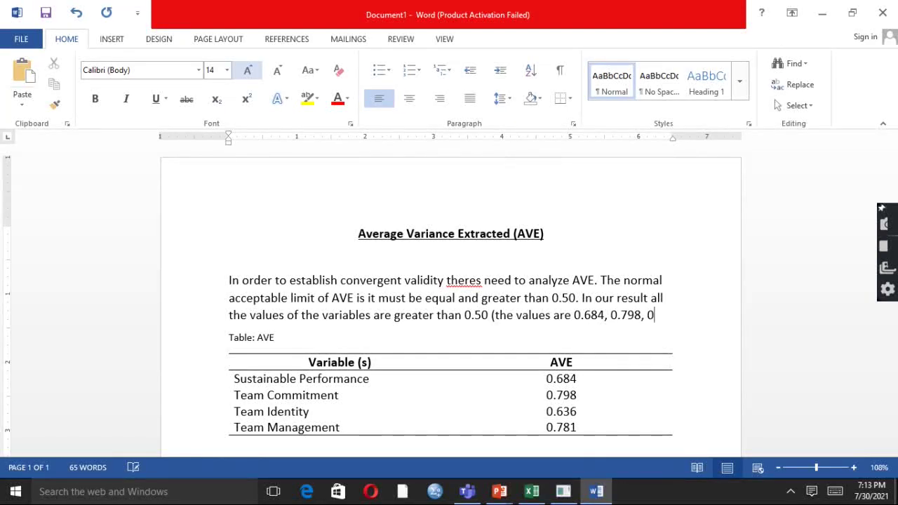
type("636")
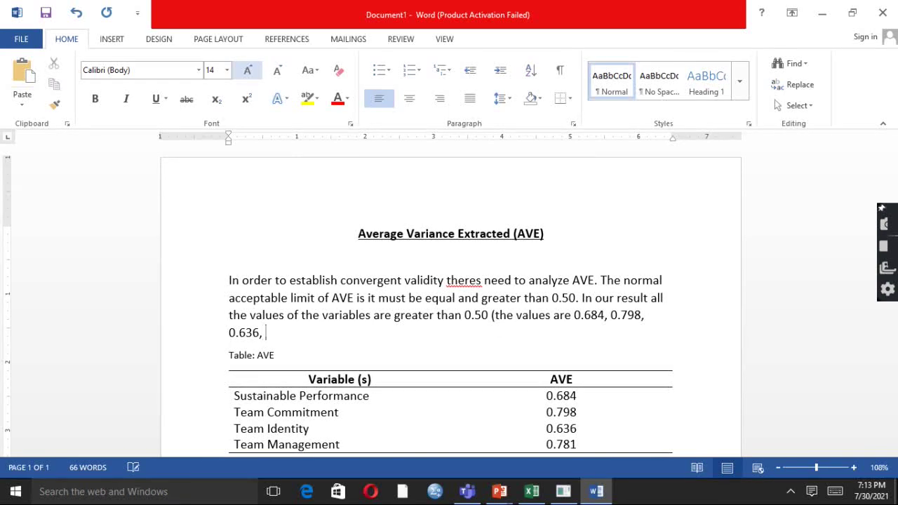
type(", 0.781)")
Finish the paragraph with ", so basically we have established data validity with the help of AVE."
type(",")
key("BackSpace")
type("so bac")
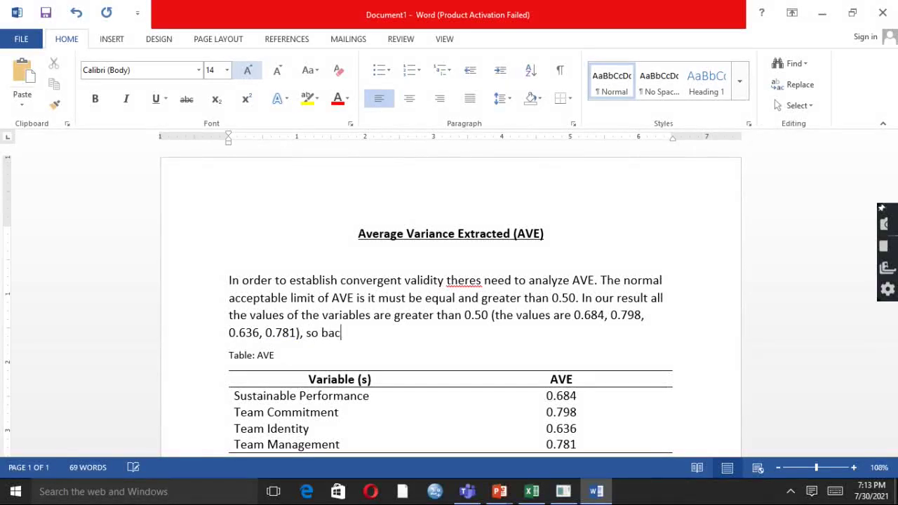
key("BackSpace")
type("sically we have established ")
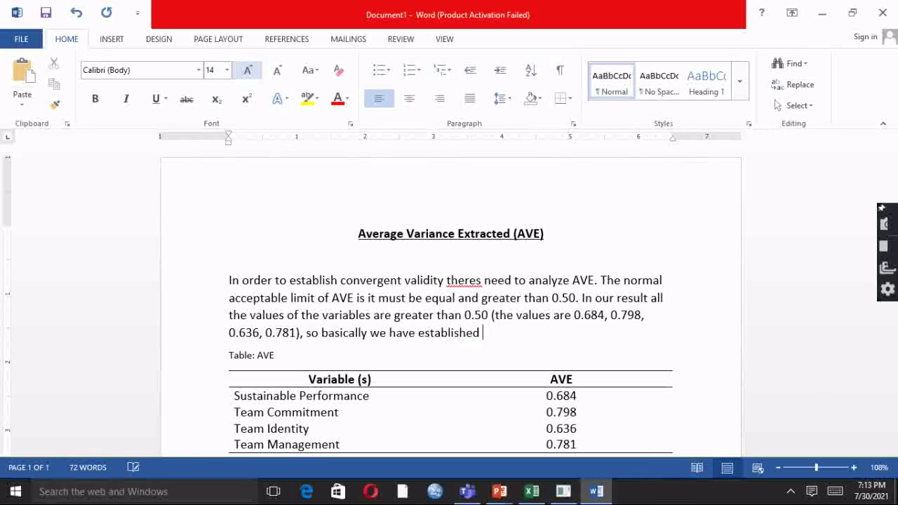
type("data validity.")
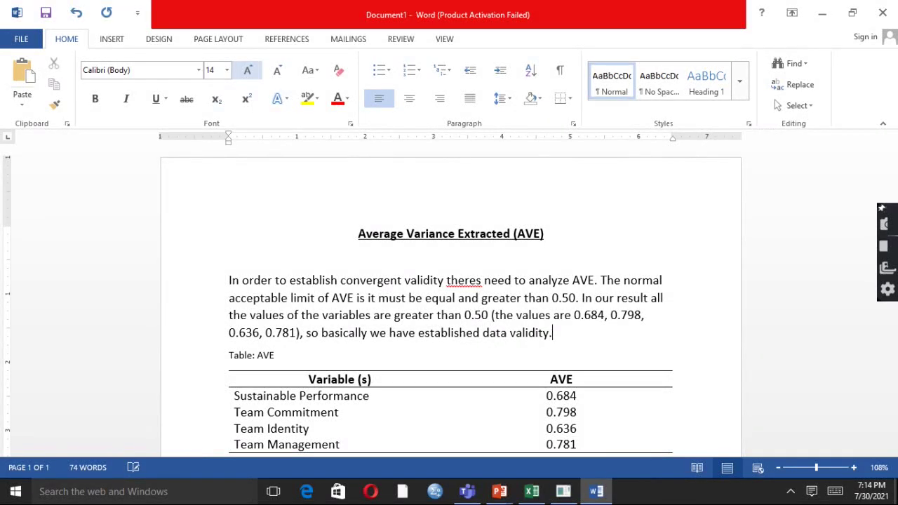
scroll(437, 307, "down", 2)
type("ity.")
key("BackSpace")
type("with the help of AVE")
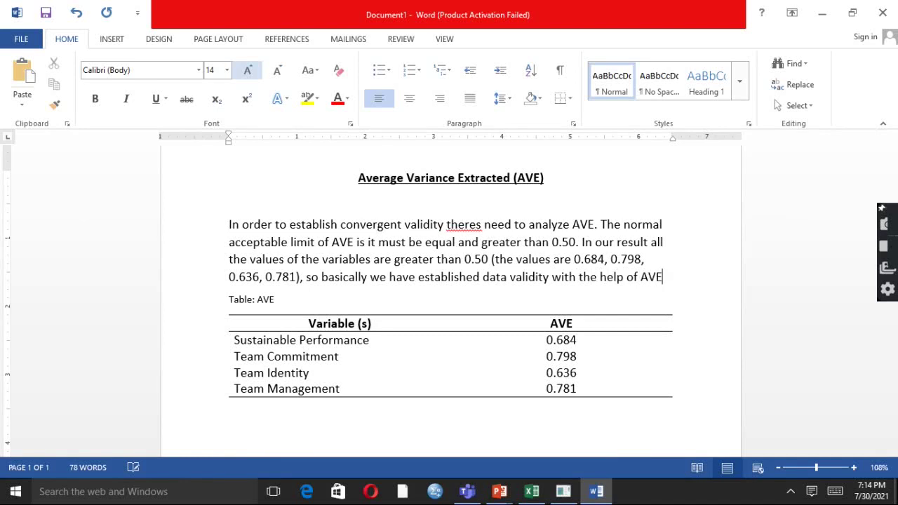
scroll(449, 295, "up", 2)
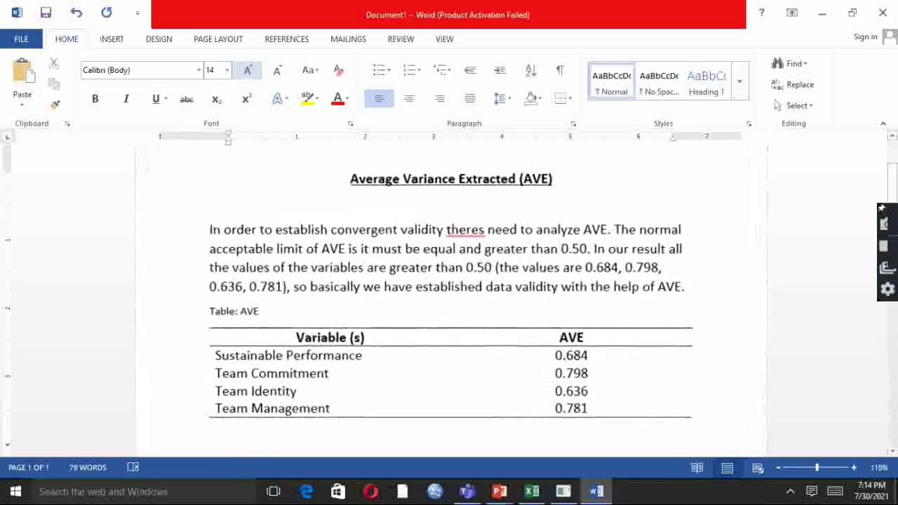